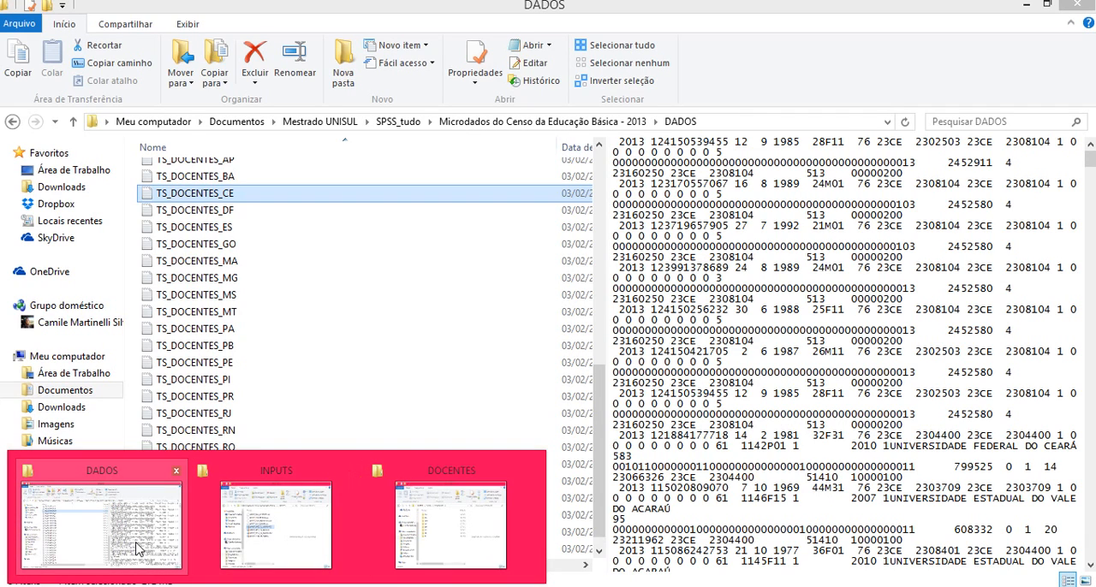
Step: Copy the folder location of the TS_DOCENTES_ES text file from its properties in the DADOS folder
{"action": "left_click", "coordinate": [137, 548]}
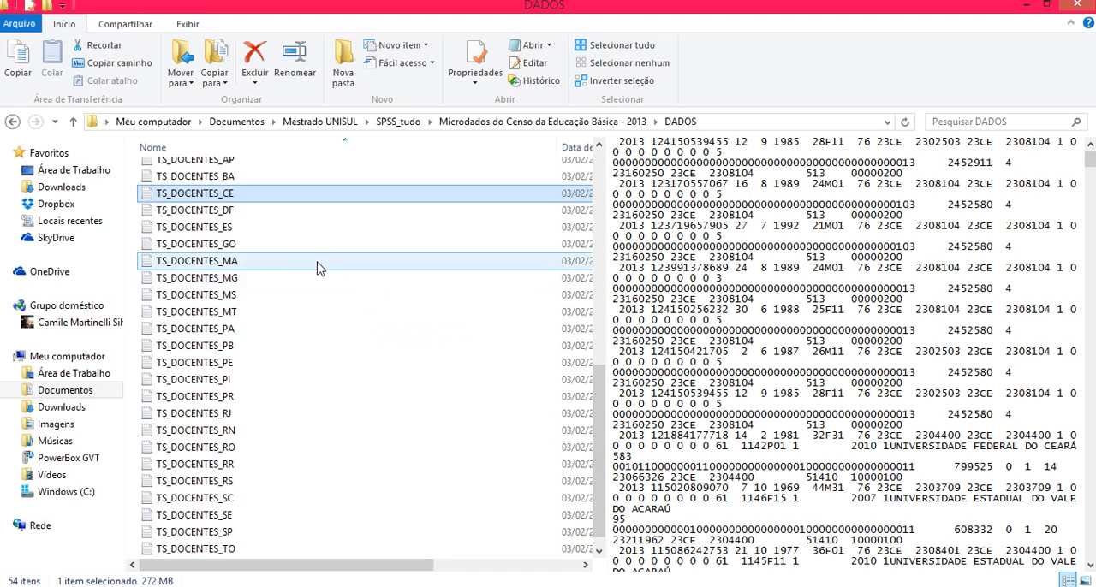
{"action": "left_click", "coordinate": [292, 215]}
{"action": "left_click", "coordinate": [289, 229]}
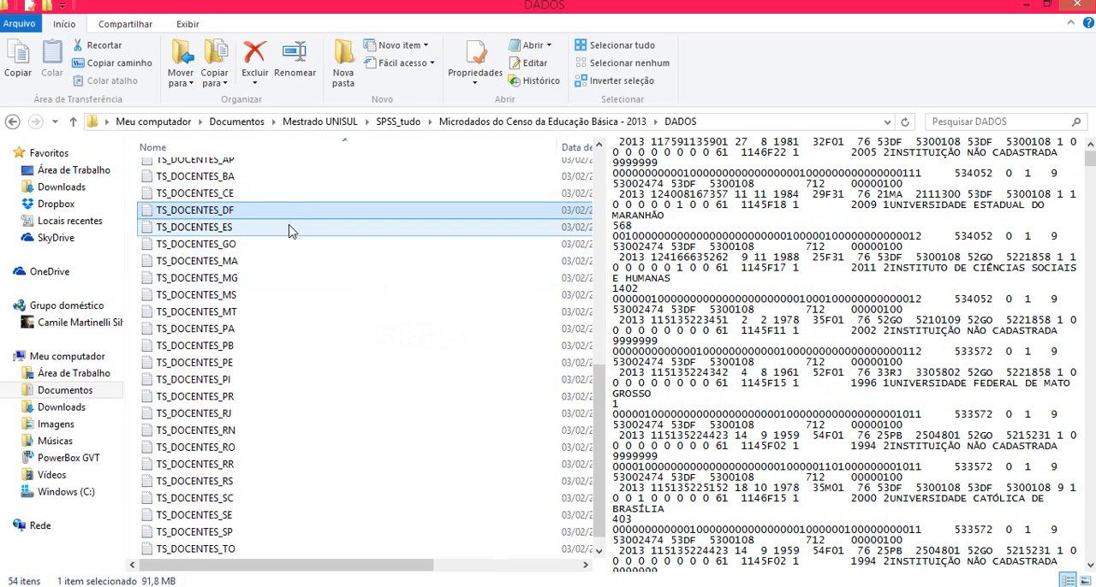
{"action": "right_click", "coordinate": [289, 231]}
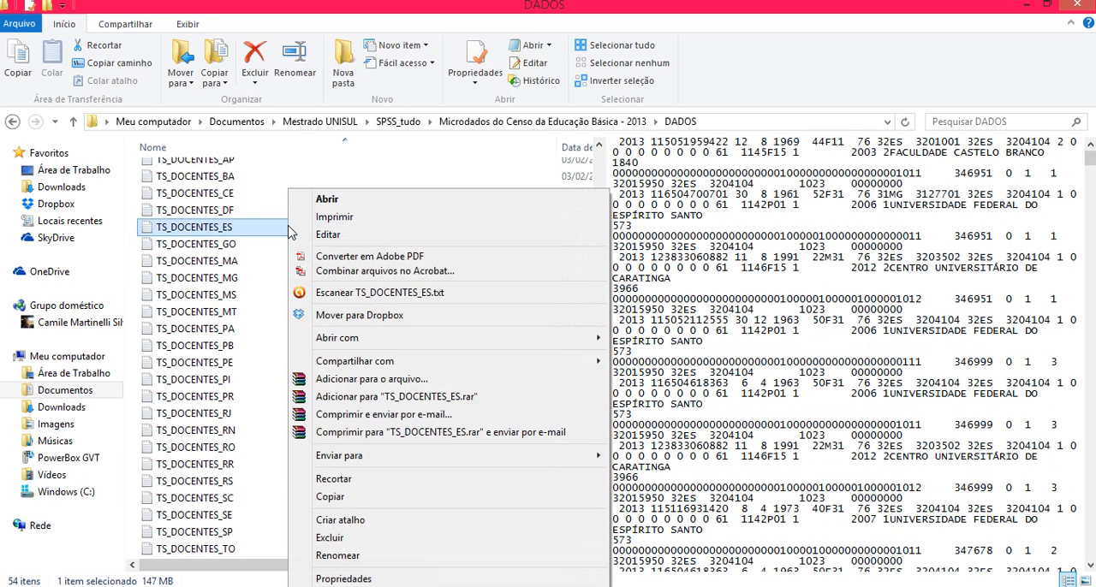
{"action": "left_click", "coordinate": [341, 580]}
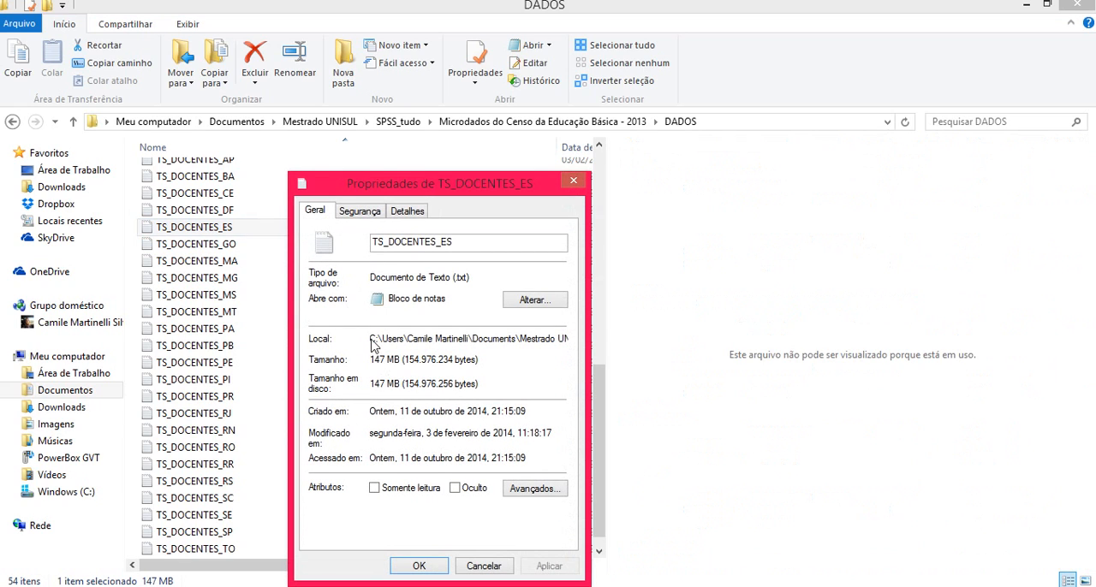
{"action": "left_click_drag", "start_coordinate": [370, 339], "coordinate": [603, 343]}
{"action": "key", "text": "ctrl+c"}
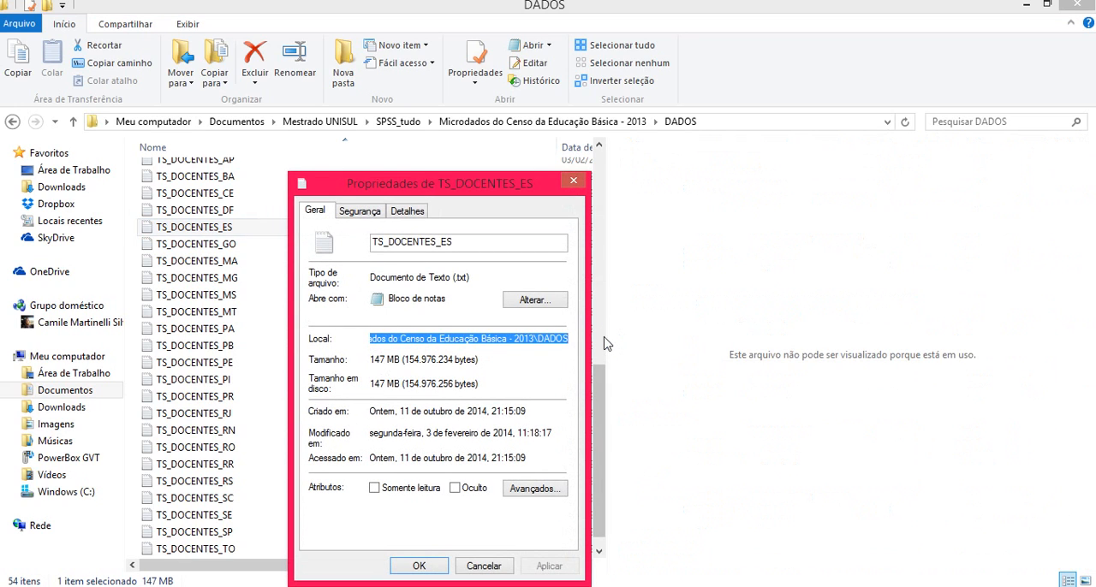
{"action": "left_click", "coordinate": [476, 571]}
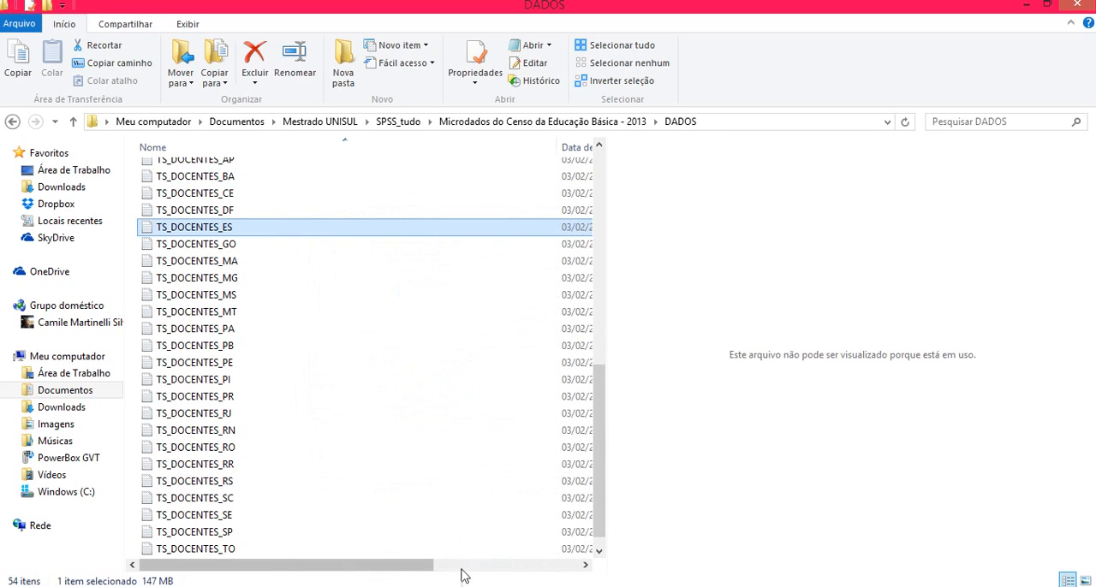
Step: Open the INPUT_SPSS_TS_DOCENTES syntax file from the INPUTS folder in SPSS
{"action": "mouse_move", "coordinate": [278, 580]}
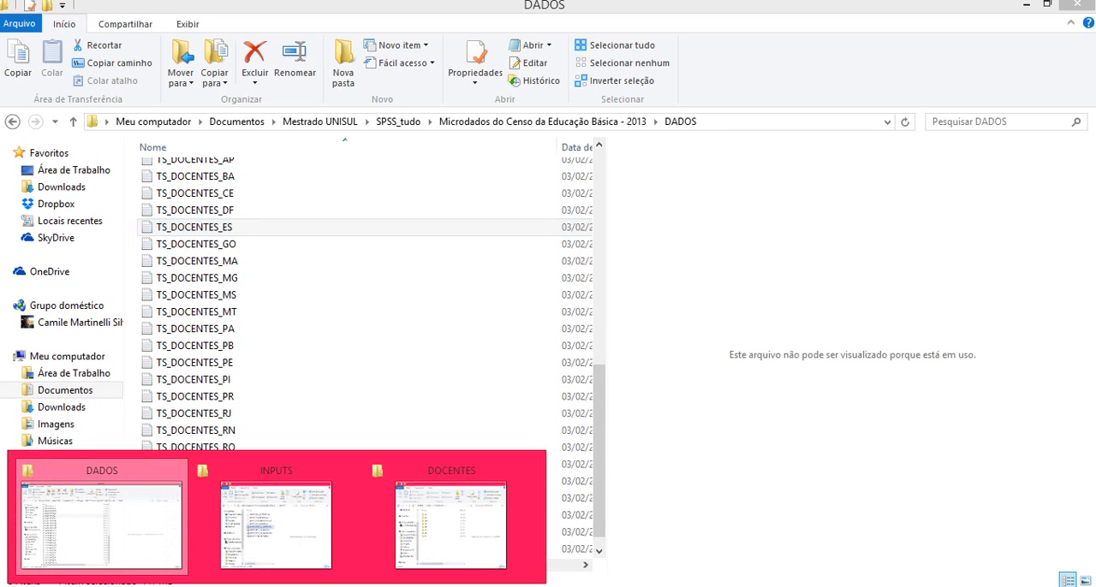
{"action": "left_click", "coordinate": [296, 560]}
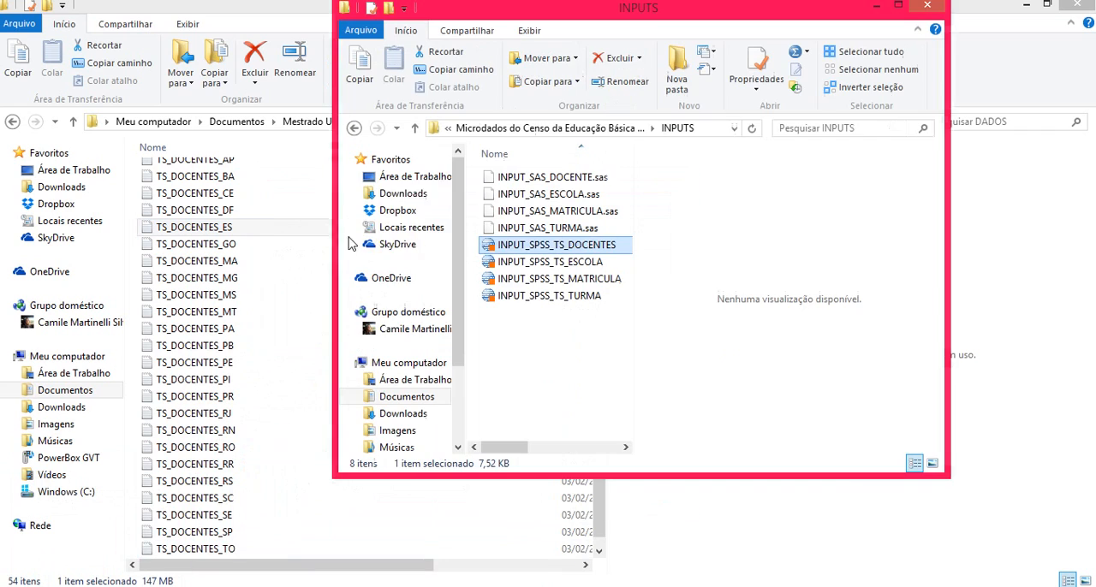
{"action": "double_click", "coordinate": [533, 250]}
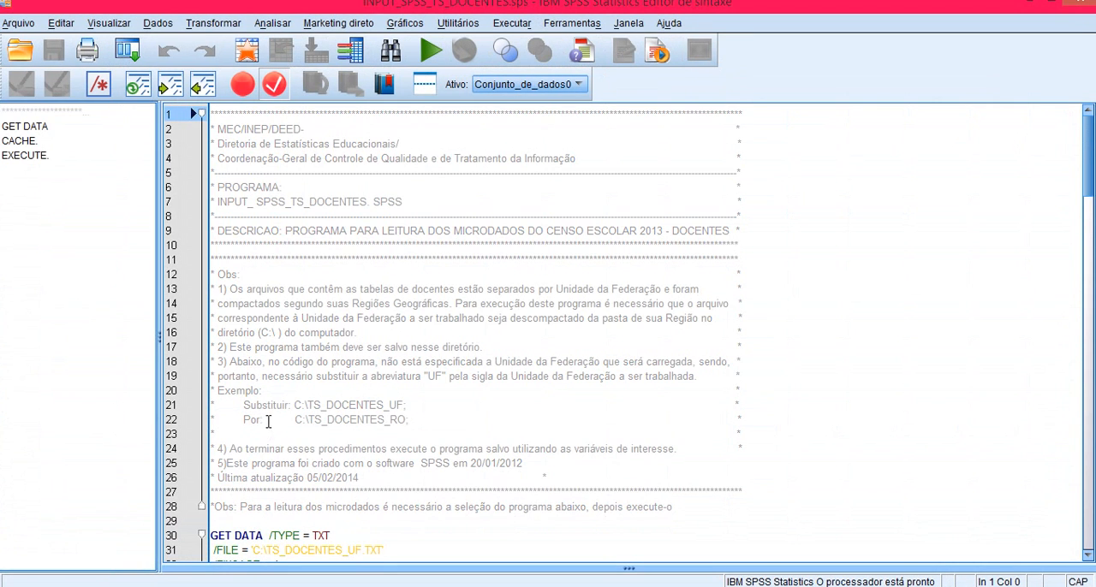
Step: Point the /FILE path of the GET DATA command to TS_DOCENTES_ES.TXT in the copied DADOS folder location
{"action": "scroll", "coordinate": [268, 424], "scroll_direction": "down", "scroll_amount": 3}
{"action": "left_click_drag", "start_coordinate": [253, 430], "coordinate": [273, 445]}
{"action": "key", "text": "ctrl+v"}
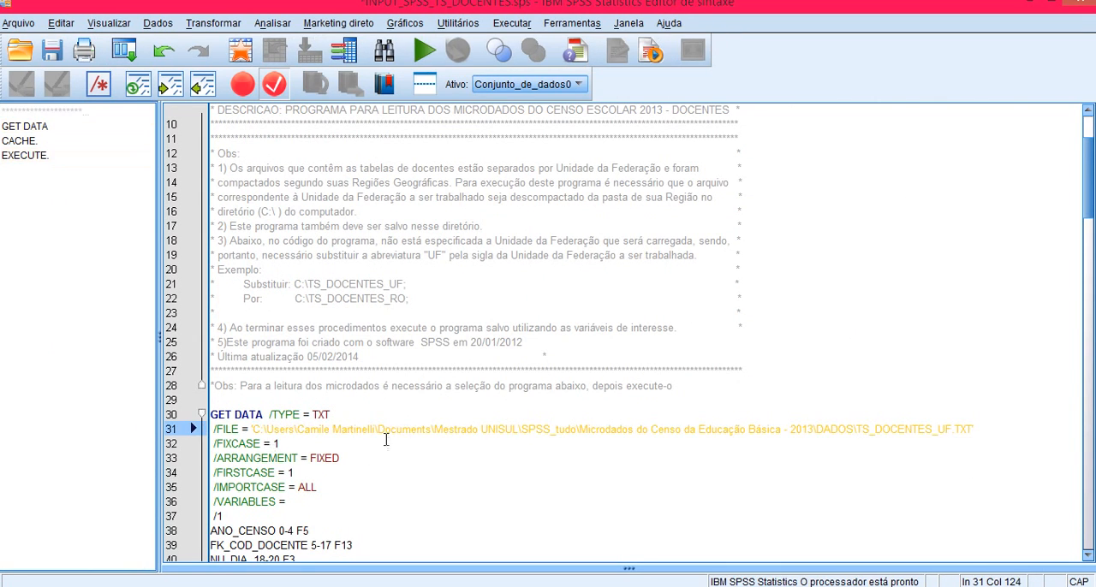
{"action": "left_click", "coordinate": [939, 429]}
{"action": "key", "text": "Delete"}
{"action": "key", "text": "Delete"}
{"action": "type", "text": "ES"}
Step: Run the import syntax and bring up the resulting dataset in the data editor
{"action": "left_click", "coordinate": [424, 50]}
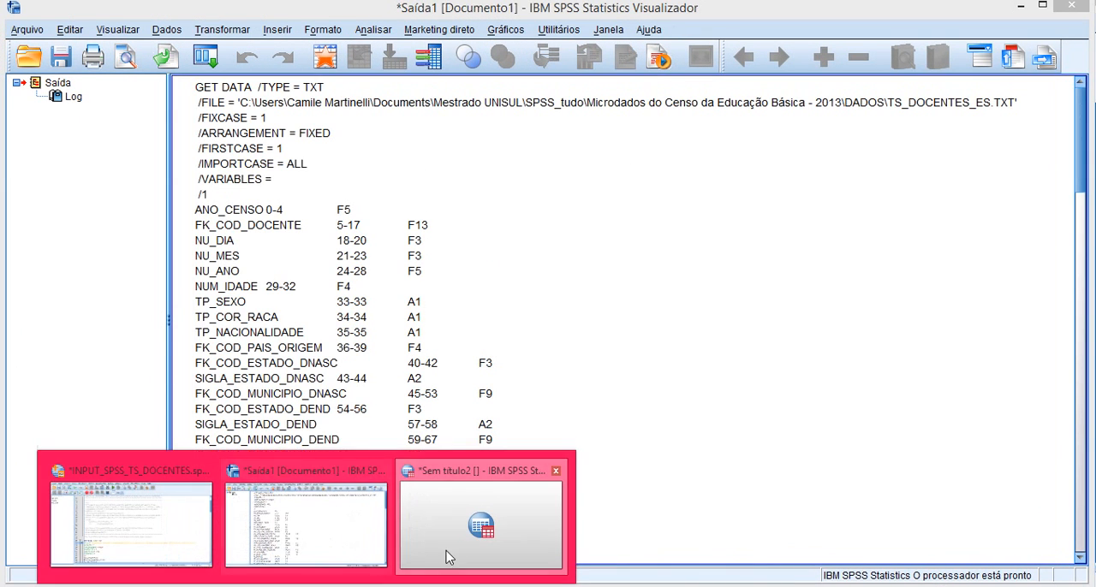
{"action": "left_click", "coordinate": [419, 541]}
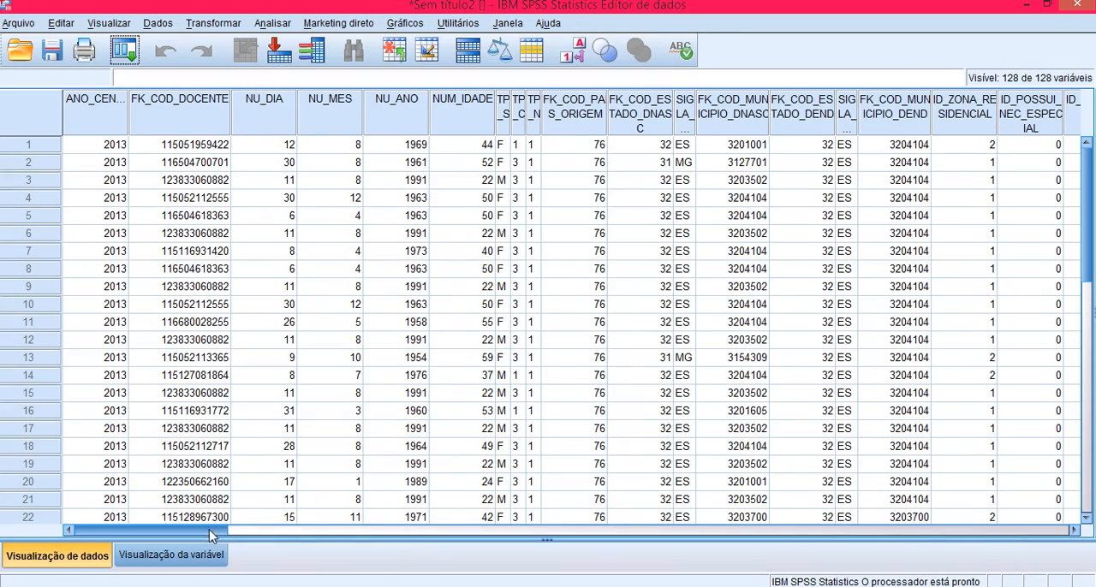
{"action": "left_click_drag", "start_coordinate": [214, 531], "coordinate": [129, 548]}
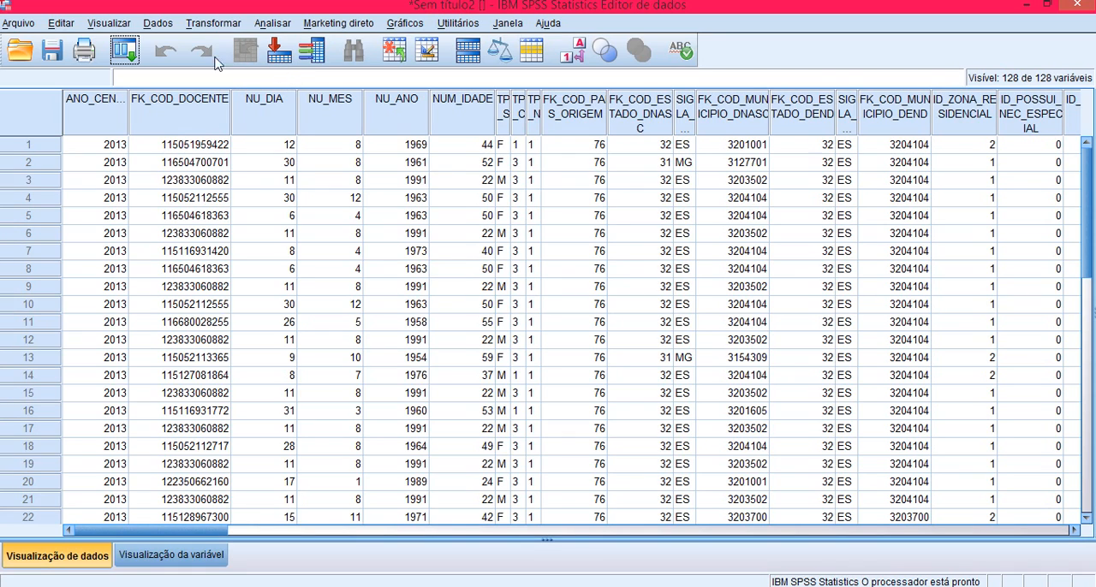
Step: Set up Select Cases with an if condition and insert the variable FK_COD_ETAPA_ENSINO into the expression
{"action": "left_click", "coordinate": [158, 24]}
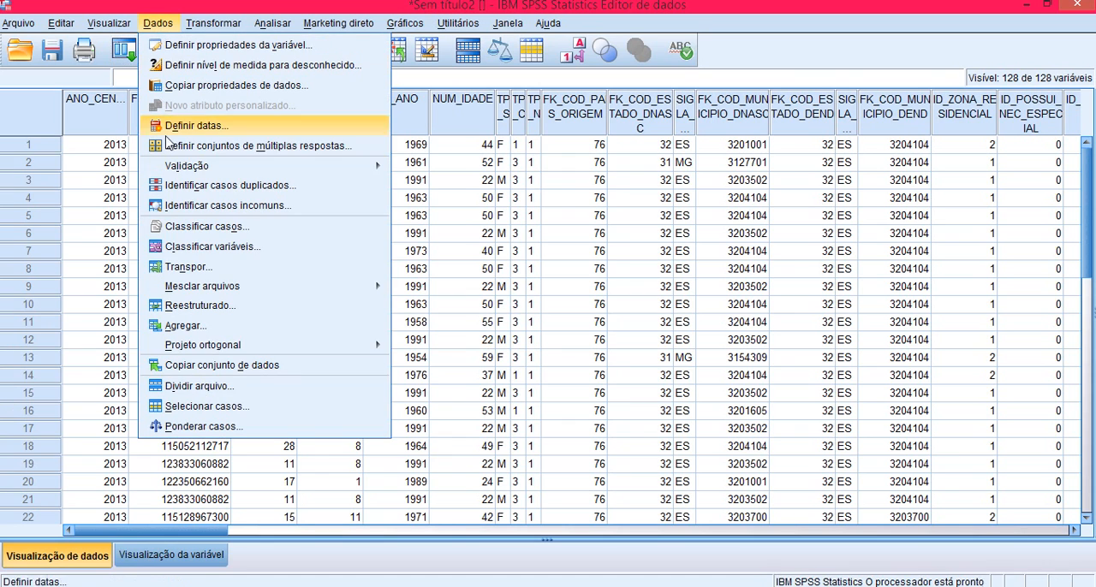
{"action": "left_click", "coordinate": [209, 407]}
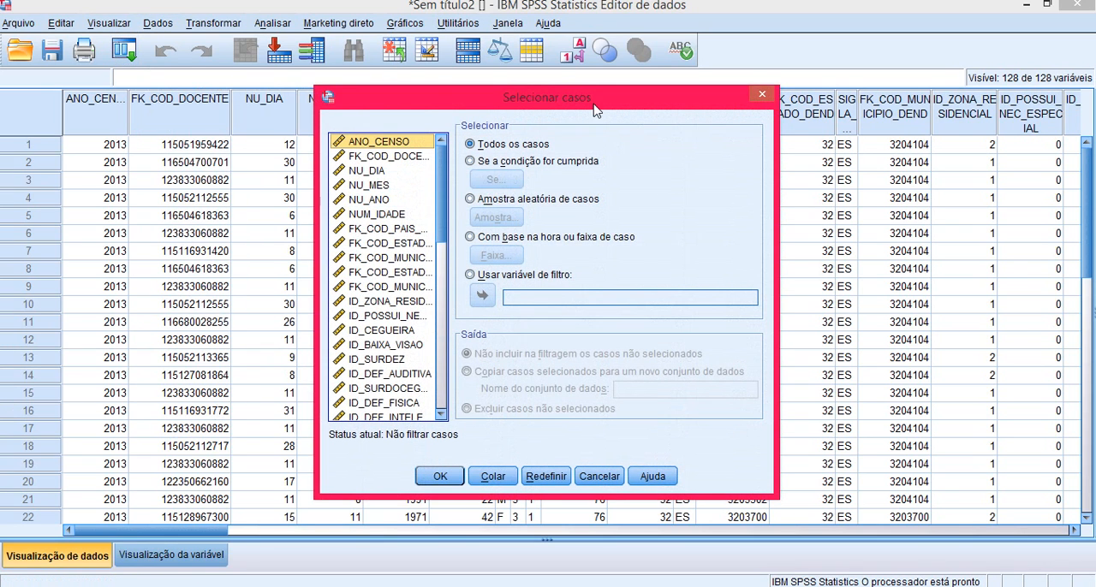
{"action": "left_click", "coordinate": [486, 163]}
{"action": "left_click", "coordinate": [496, 179]}
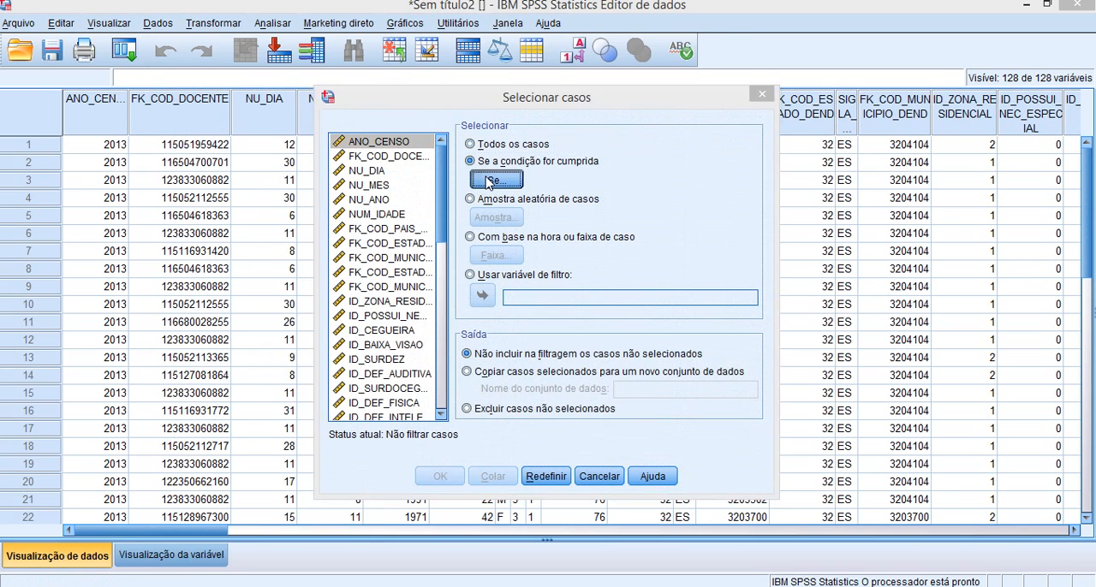
{"action": "left_click_drag", "start_coordinate": [377, 163], "coordinate": [382, 411]}
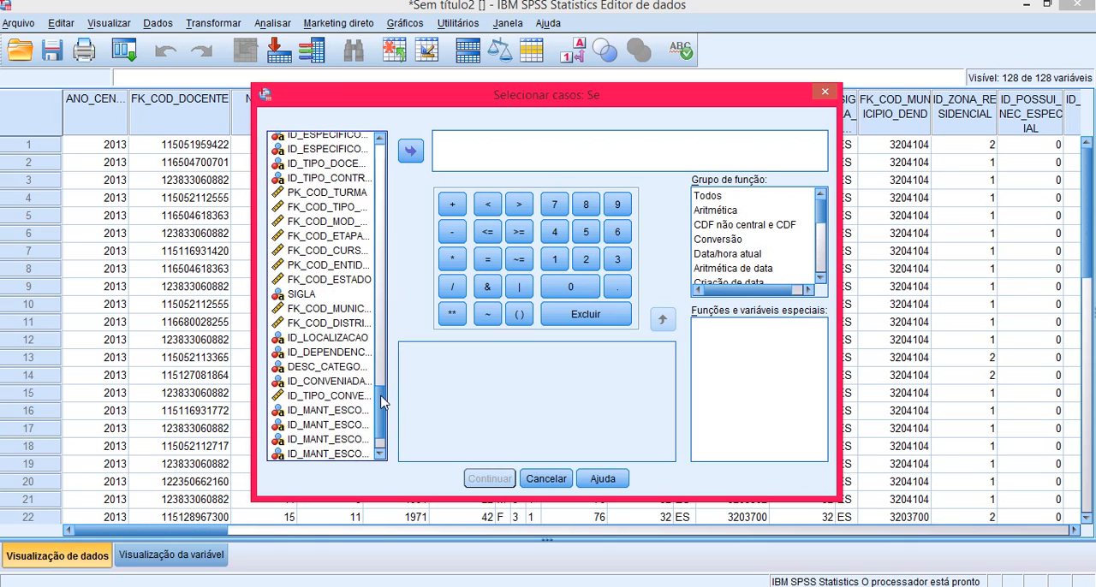
{"action": "left_click", "coordinate": [324, 244]}
{"action": "left_click", "coordinate": [411, 151]}
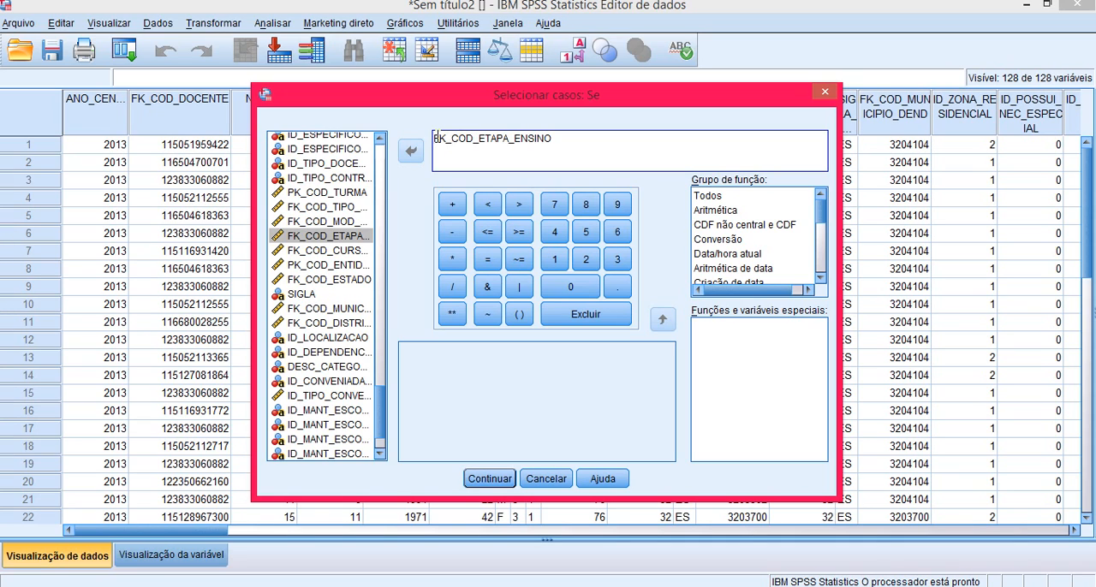
Step: Complete the start of the condition as ANY (FK_COD_ETAPA_ENSINO = 4
{"action": "type", "text": "AN"}
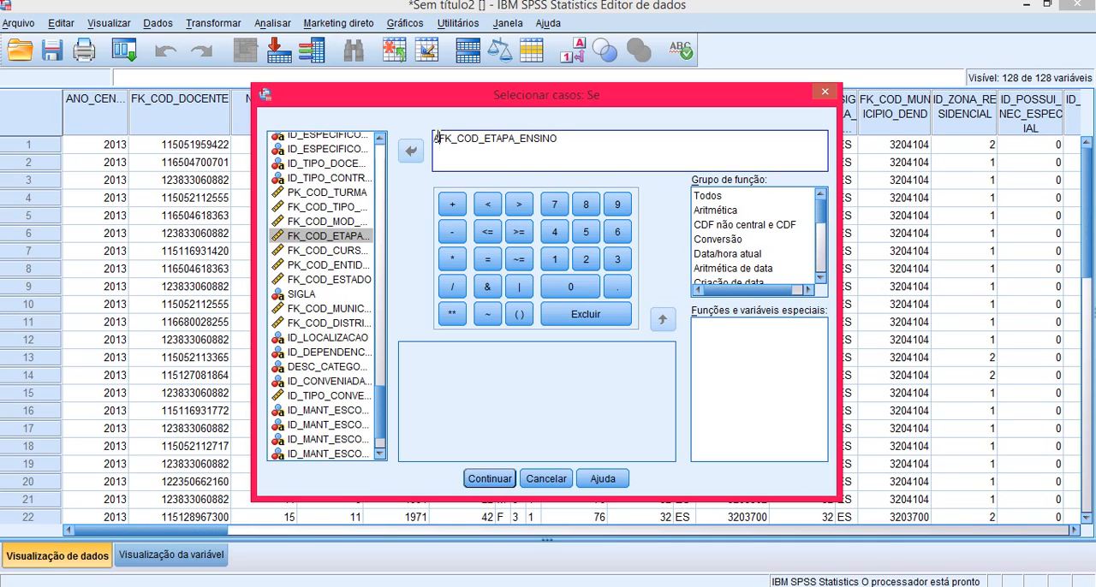
{"action": "type", "text": "Y "}
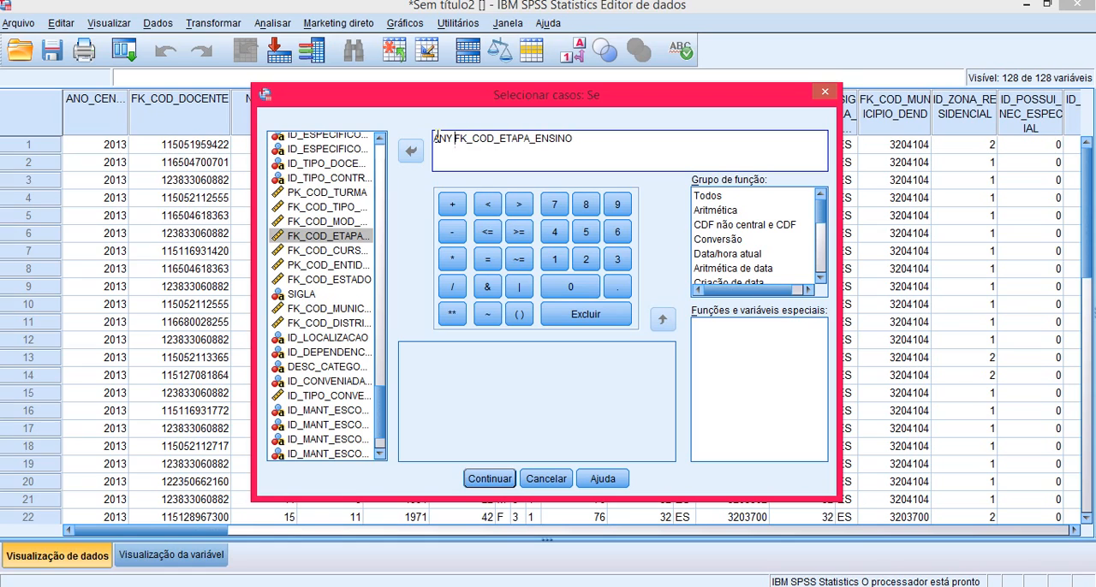
{"action": "type", "text": "("}
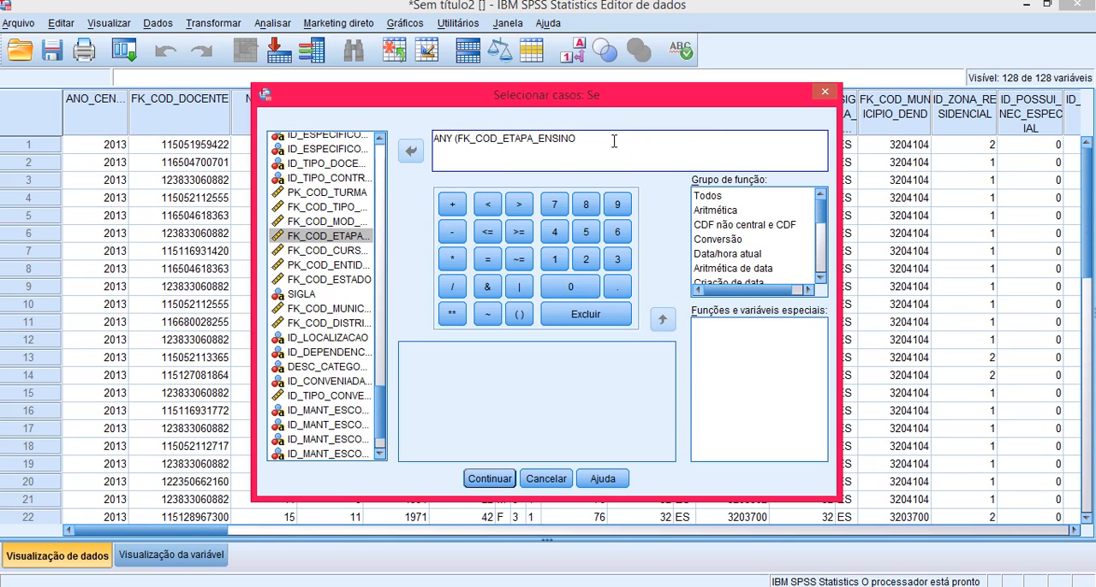
{"action": "type", "text": " = 4"}
Step: Extend the condition with OR terms for FK_COD_ETAPA_ENSINO = 5 and FK_COD_ETAPA_ENSINO = 14
{"action": "left_click_drag", "start_coordinate": [458, 141], "coordinate": [591, 146]}
{"action": "key", "text": "ctrl+c"}
{"action": "left_click", "coordinate": [598, 168]}
{"action": "type", "text": "OR"}
{"action": "key", "text": "ctrl+v"}
{"action": "type", "text": "5 OR"}
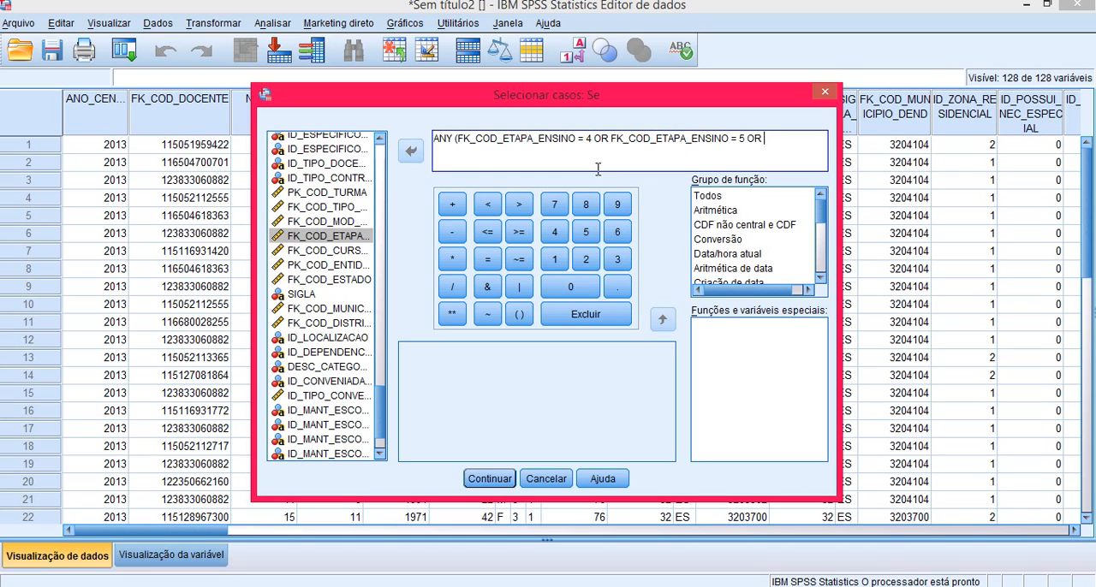
{"action": "key", "text": "ctrl+v"}
{"action": "type", "text": "1"}
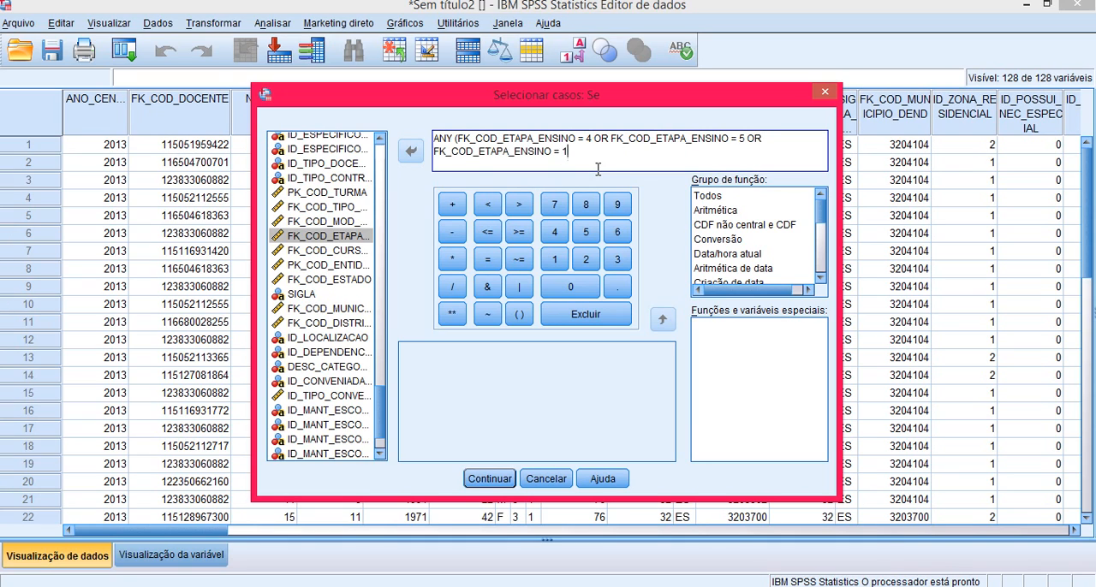
{"action": "type", "text": "4 OR"}
Step: Add OR terms for FK_COD_ETAPA_ENSINO = 15 and = 16, close the expression with ,1) and accept the condition
{"action": "key", "text": "ctrl+v"}
{"action": "type", "text": "15"}
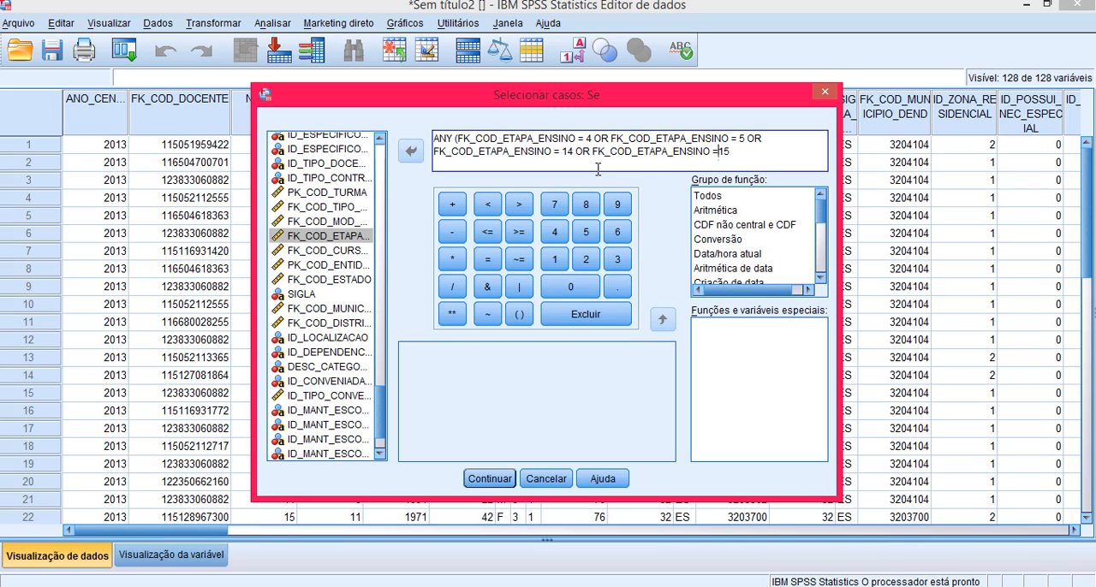
{"action": "type", "text": "  OR"}
{"action": "key", "text": "ctrl+v"}
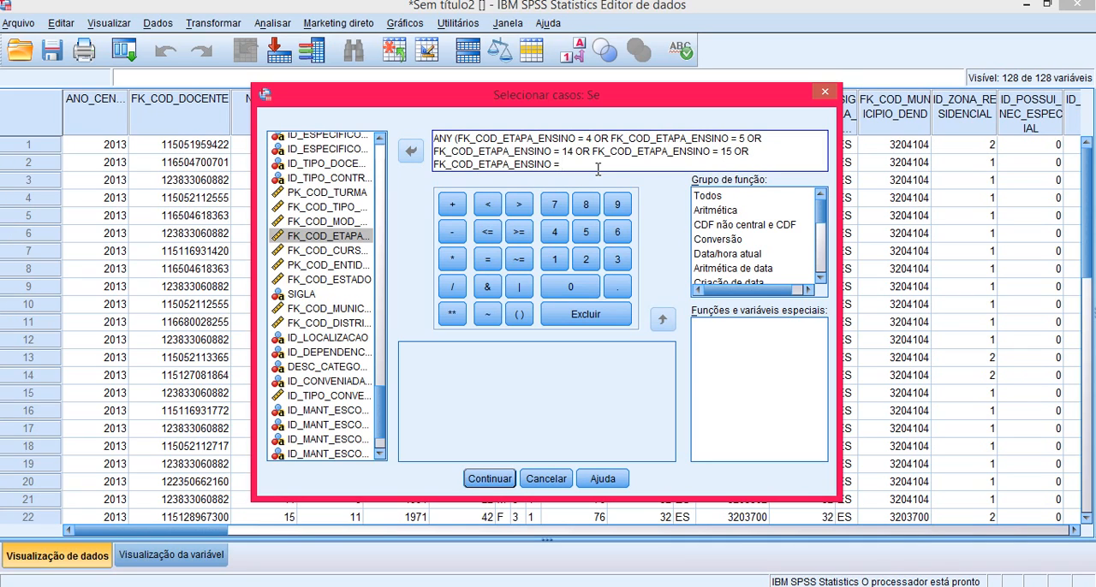
{"action": "type", "text": "16,1)"}
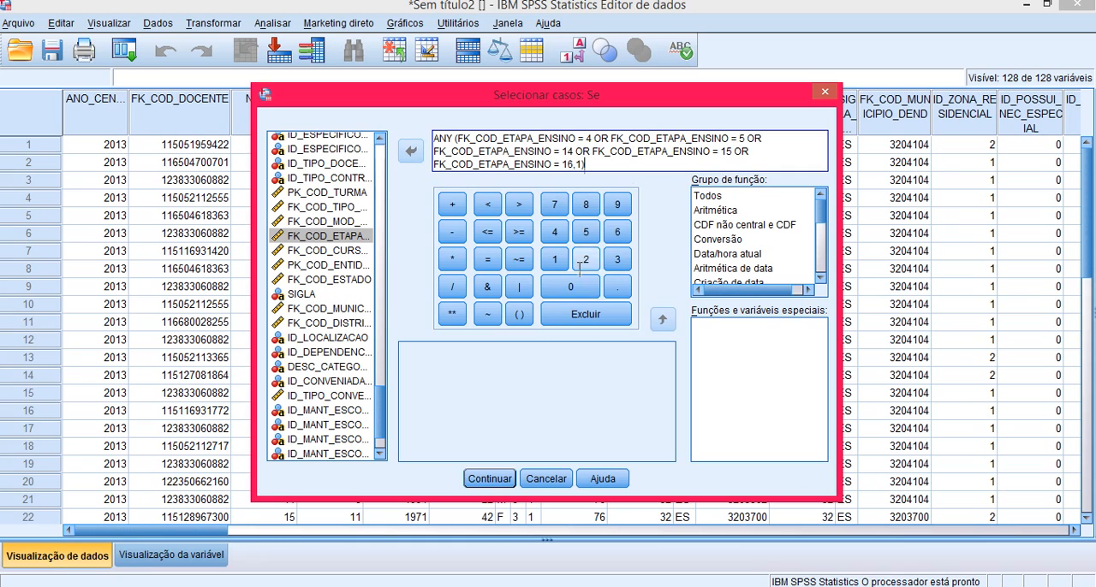
{"action": "left_click", "coordinate": [502, 479]}
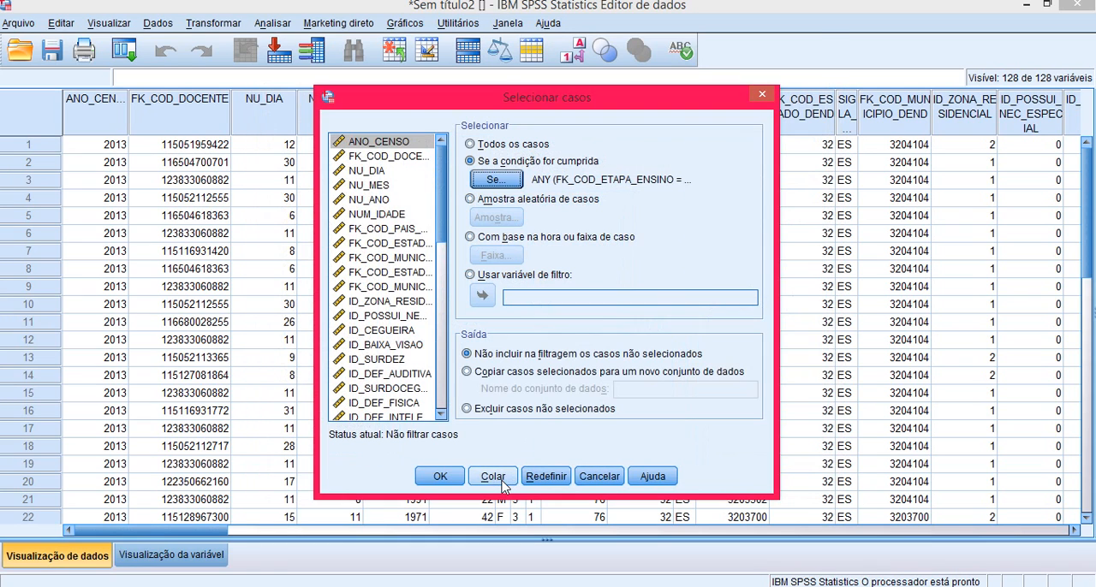
Step: Copy the selected cases to a new dataset named ETAPAENSINOES and run the selection
{"action": "left_click", "coordinate": [479, 374]}
{"action": "left_click", "coordinate": [659, 391]}
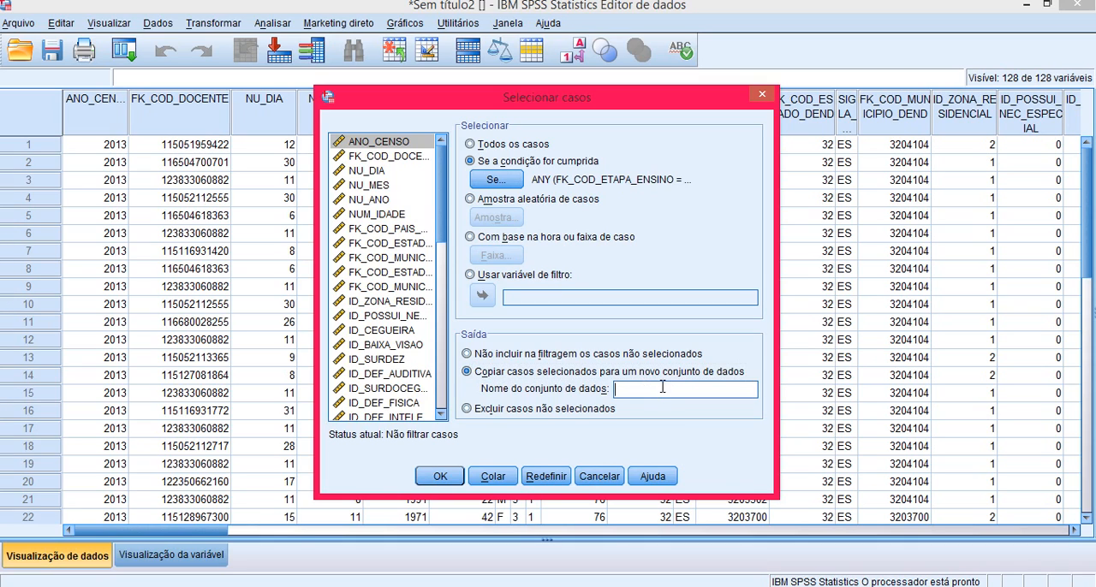
{"action": "type", "text": "ETAPAENSINOES"}
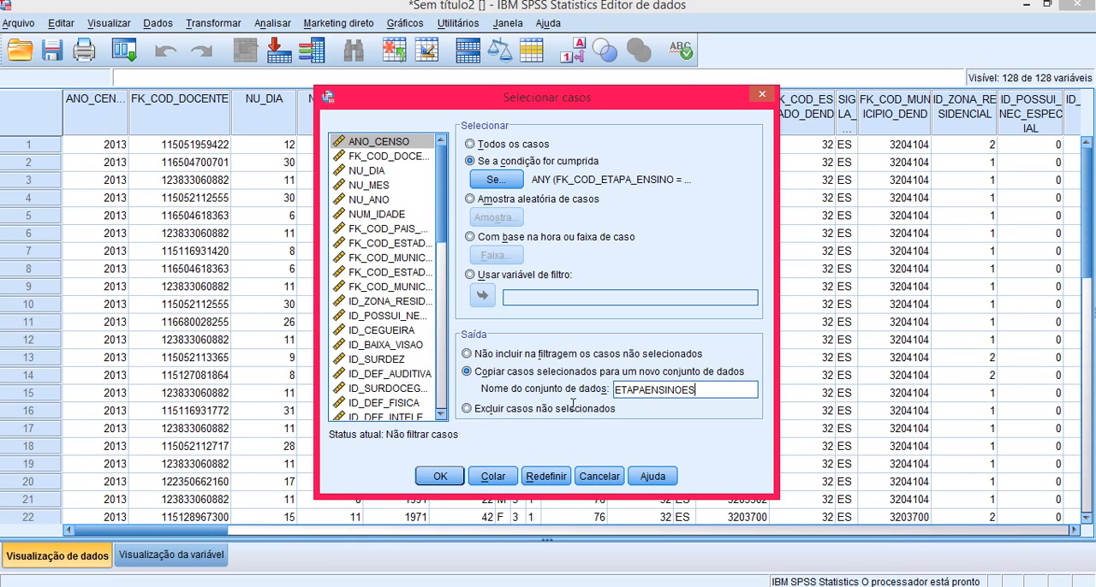
{"action": "left_click", "coordinate": [440, 477]}
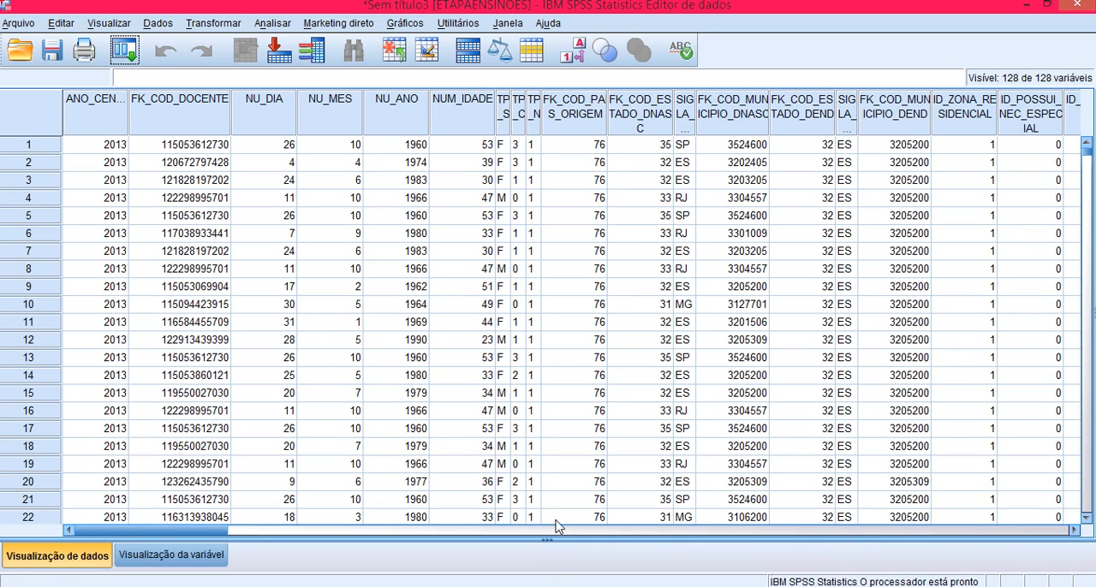
Step: Examine the FK_COD_ETAPA_ENSINO values in the ETAPAENSINOES dataset
{"action": "left_click_drag", "start_coordinate": [215, 530], "coordinate": [931, 524]}
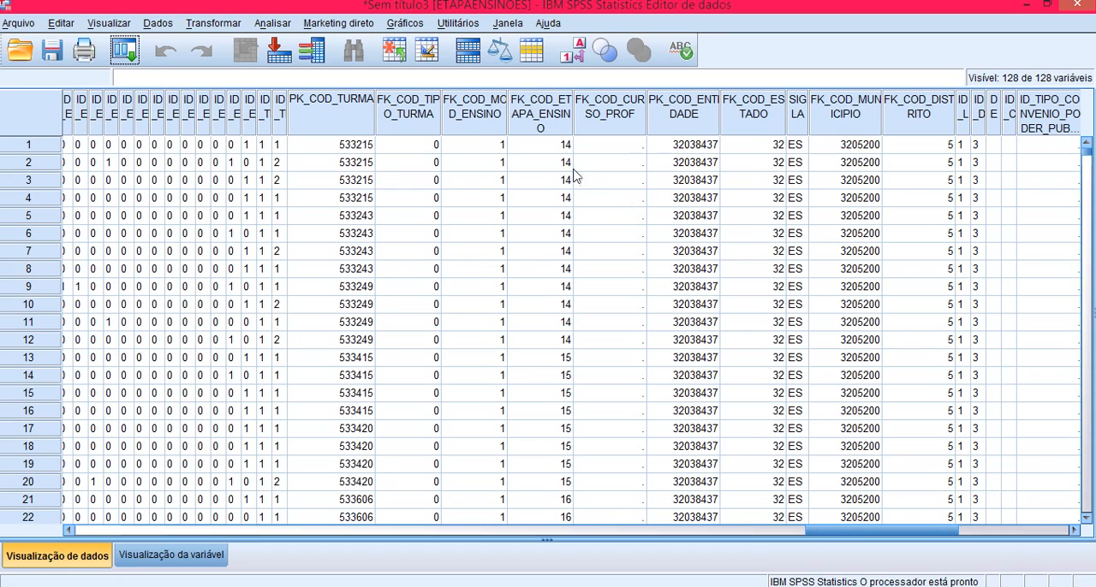
{"action": "left_click", "coordinate": [556, 149]}
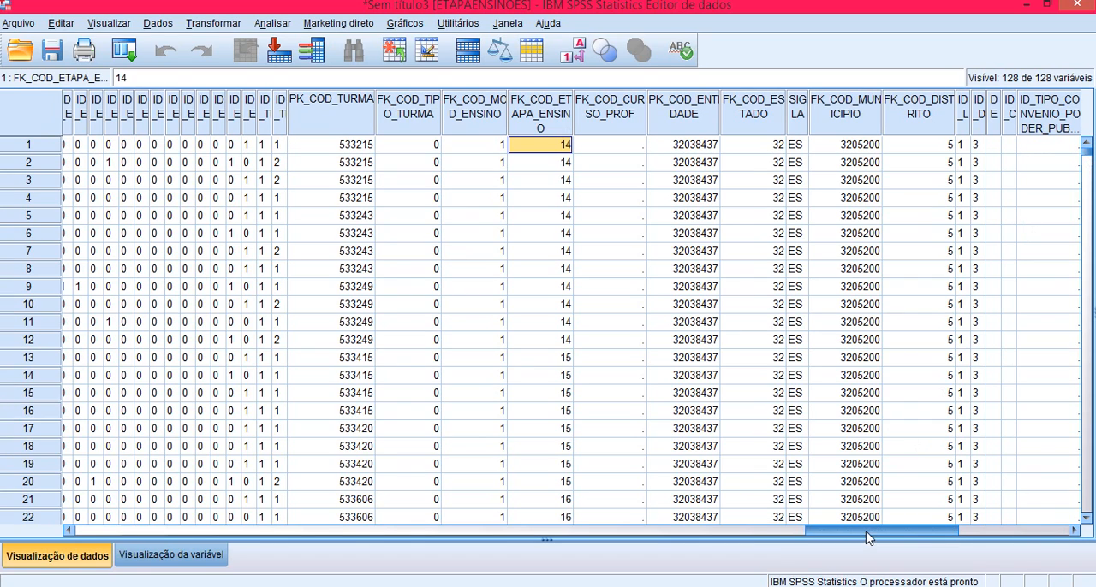
{"action": "mouse_move", "coordinate": [867, 537]}
{"action": "left_mouse_down"}
{"action": "mouse_move", "coordinate": [829, 540]}
{"action": "mouse_move", "coordinate": [932, 541]}
{"action": "mouse_move", "coordinate": [885, 542]}
{"action": "left_mouse_up"}
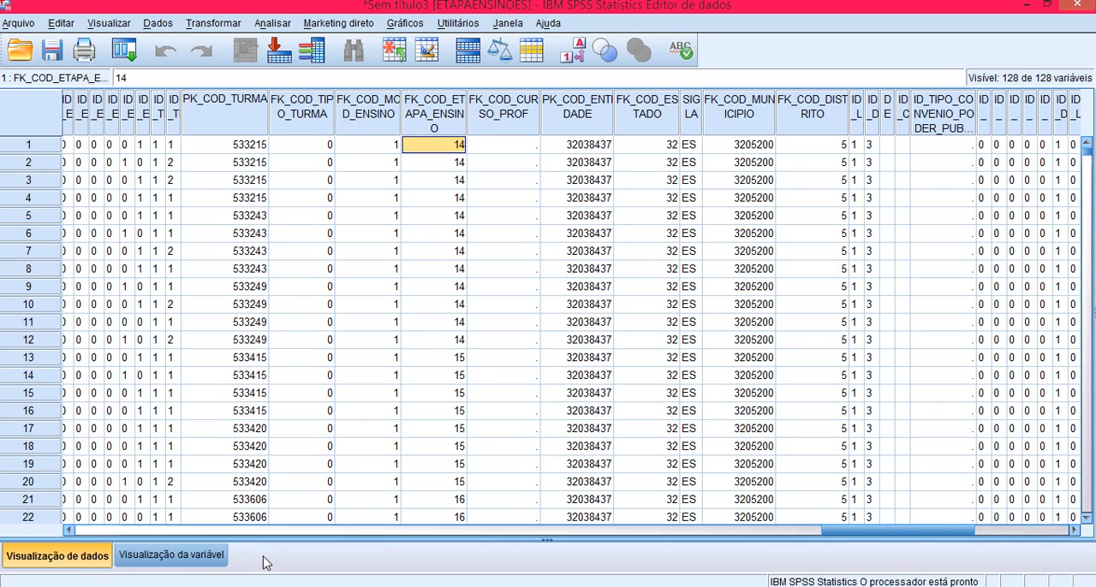
Step: Show the variable definitions around ID_DEPENDENCIA_ADM and widen the name column enough to read the full variable names
{"action": "left_click", "coordinate": [203, 558]}
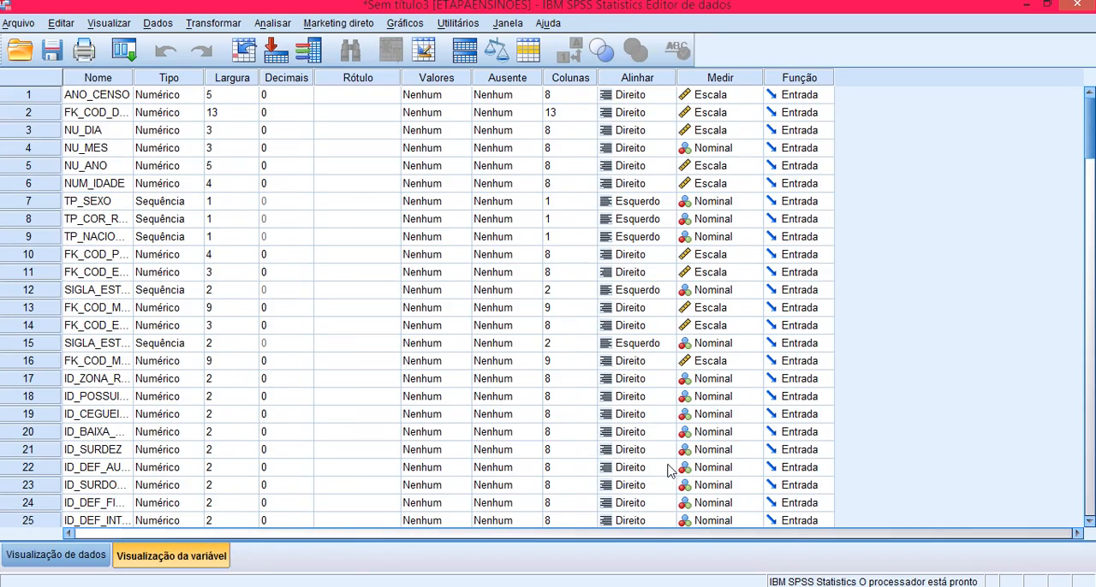
{"action": "left_click_drag", "start_coordinate": [1090, 120], "coordinate": [1079, 382]}
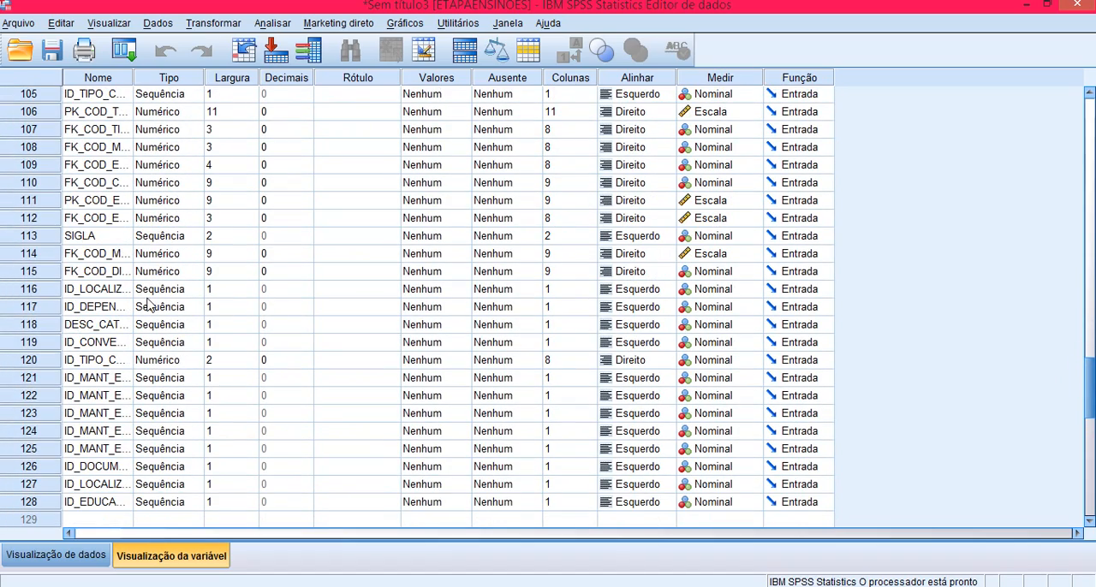
{"action": "left_click_drag", "start_coordinate": [133, 77], "coordinate": [292, 79]}
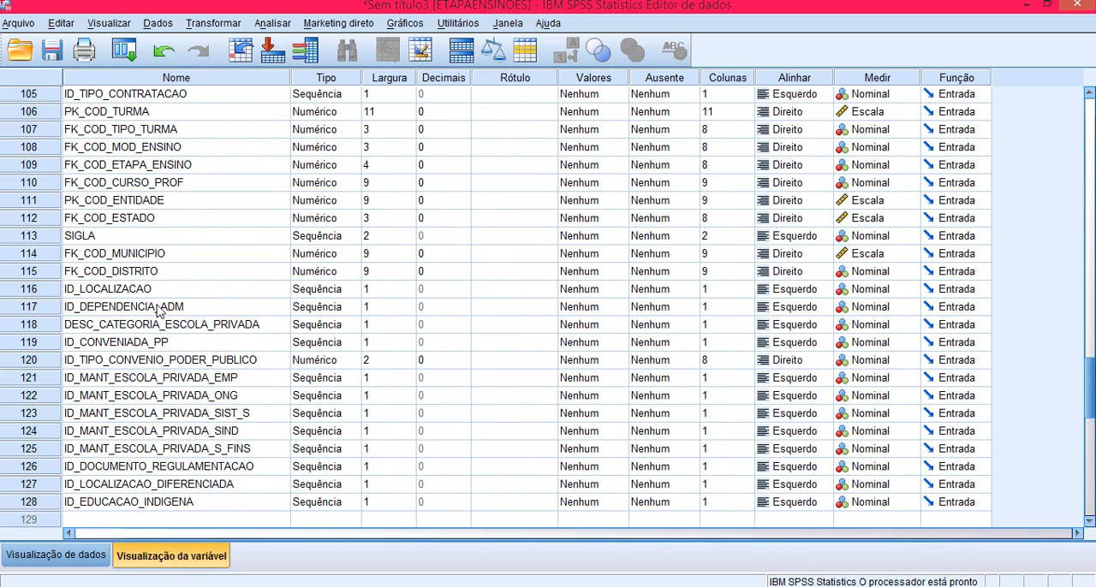
Step: Change the ID_DEPENDENCIA_ADM variable to type Numérico and set its measurement level to Escala
{"action": "left_click", "coordinate": [158, 313]}
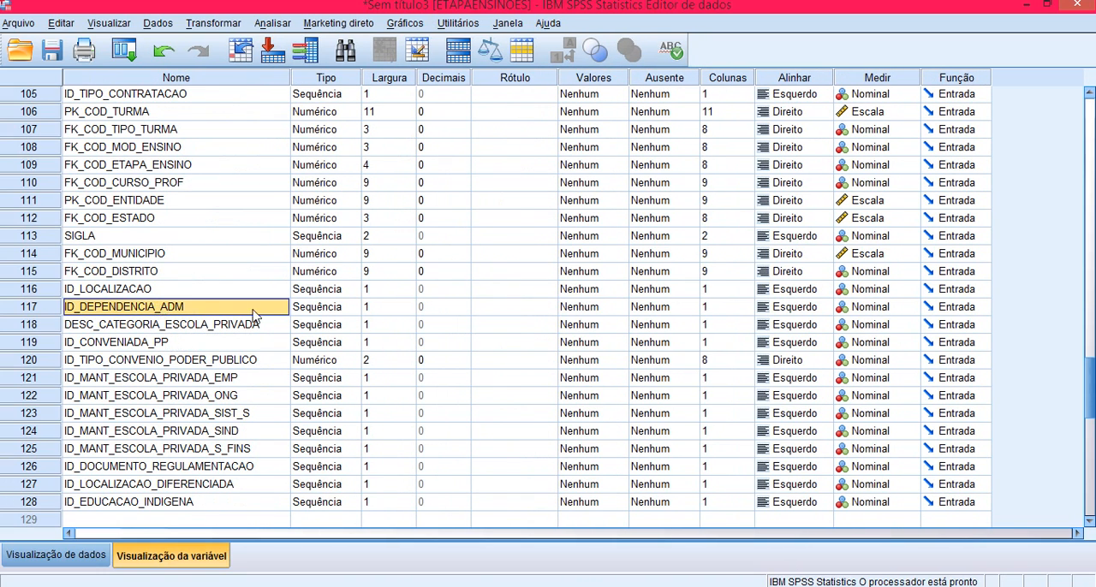
{"action": "left_click", "coordinate": [317, 314]}
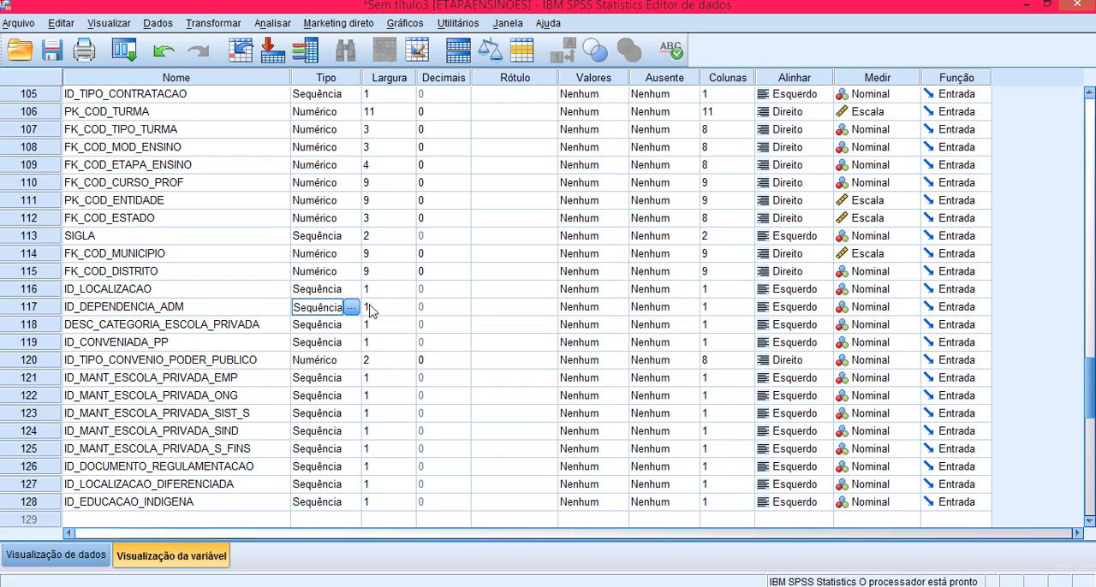
{"action": "left_click", "coordinate": [360, 308]}
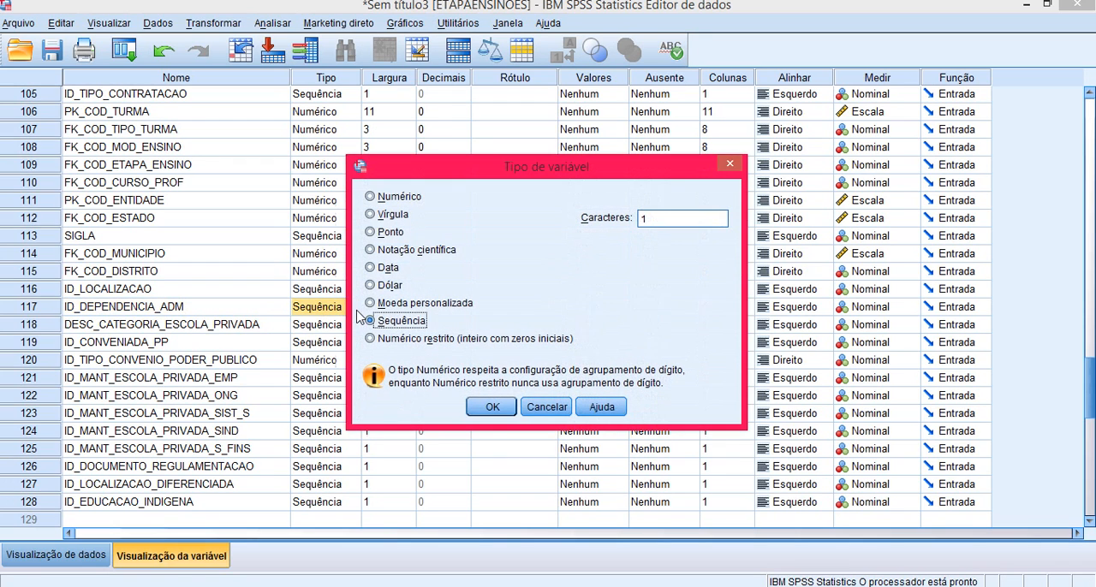
{"action": "left_click", "coordinate": [370, 197]}
{"action": "left_click", "coordinate": [493, 408]}
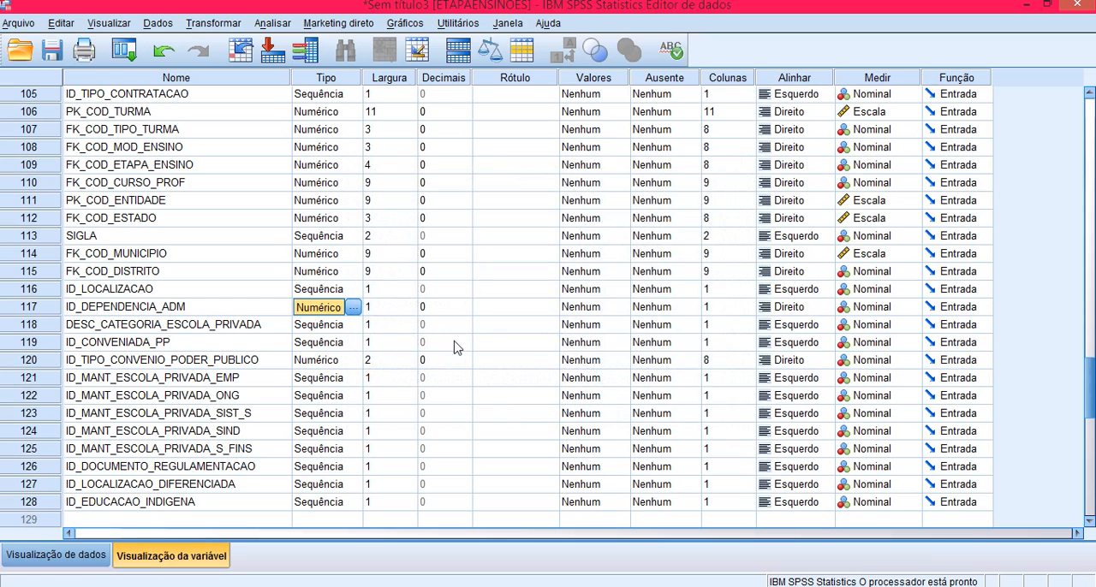
{"action": "left_click", "coordinate": [863, 310]}
{"action": "left_click", "coordinate": [867, 324]}
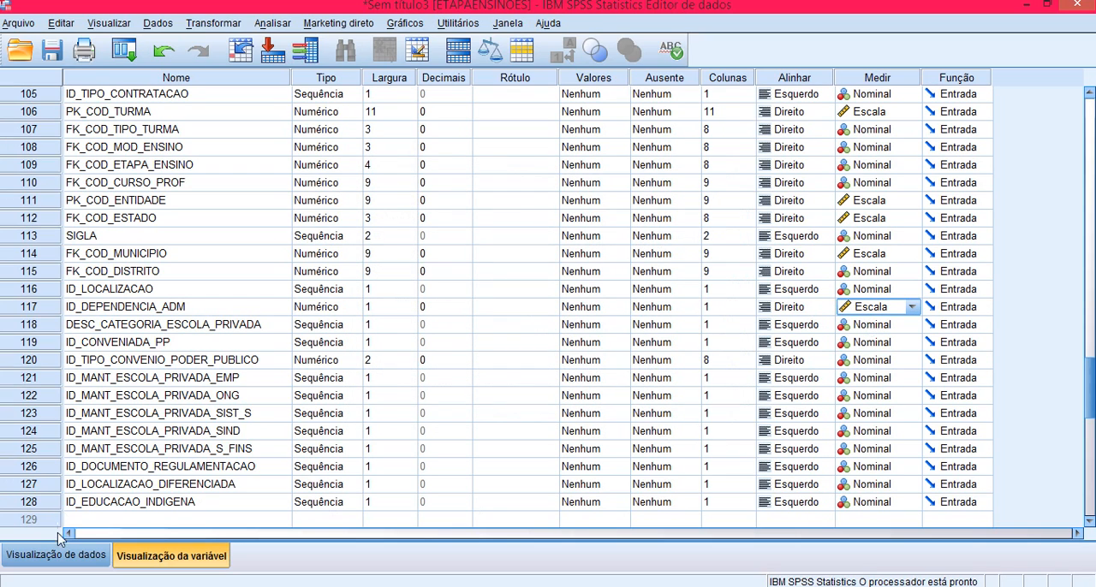
Step: Start a conditional case selection on the data and insert ID_DEPENDENCIA_ADM into the condition expression
{"action": "left_click", "coordinate": [74, 558]}
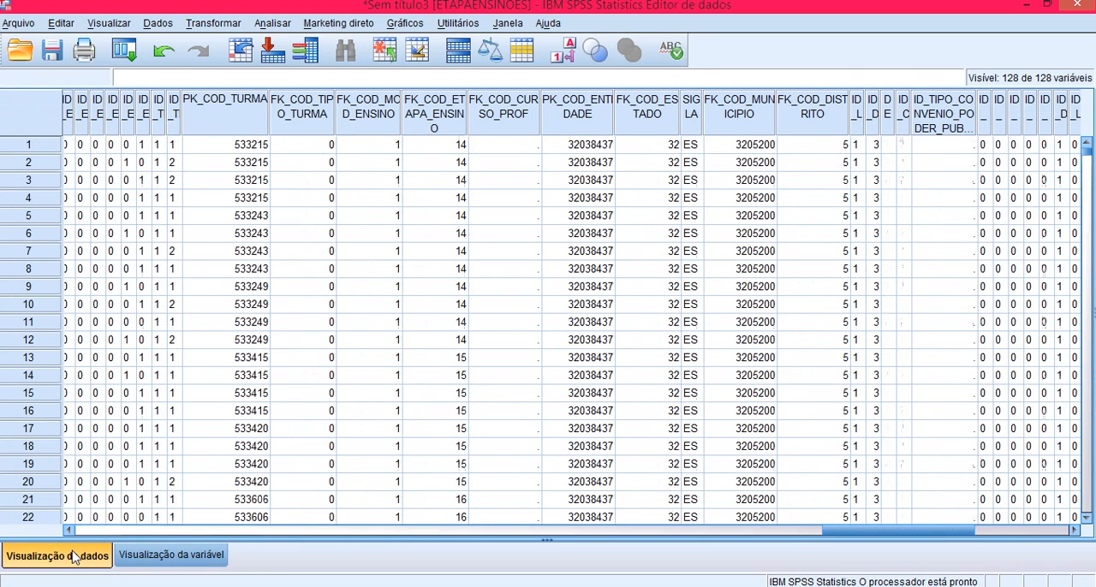
{"action": "left_click", "coordinate": [159, 23]}
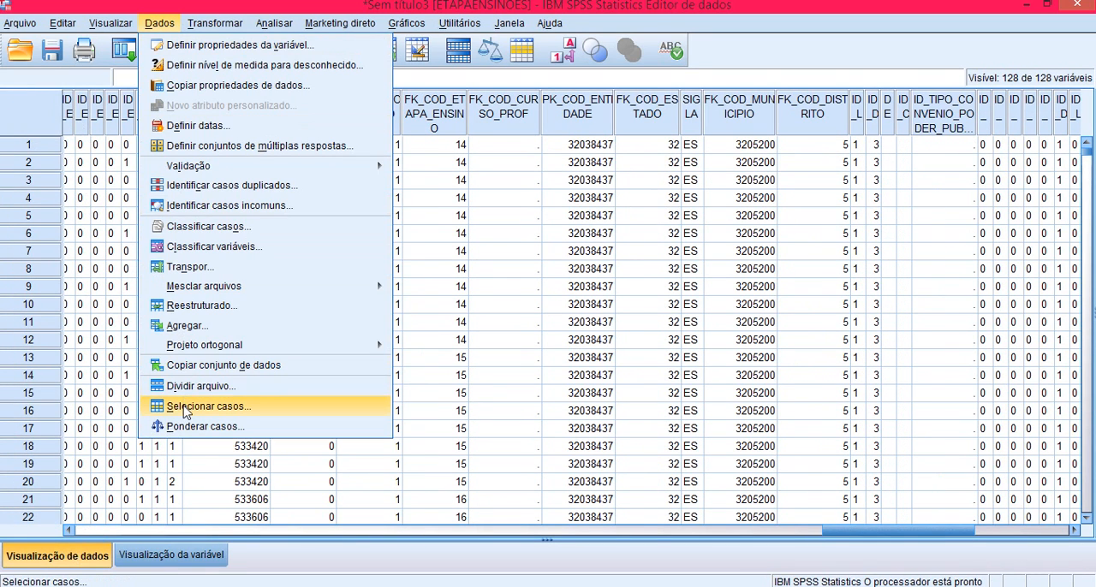
{"action": "left_click", "coordinate": [187, 409]}
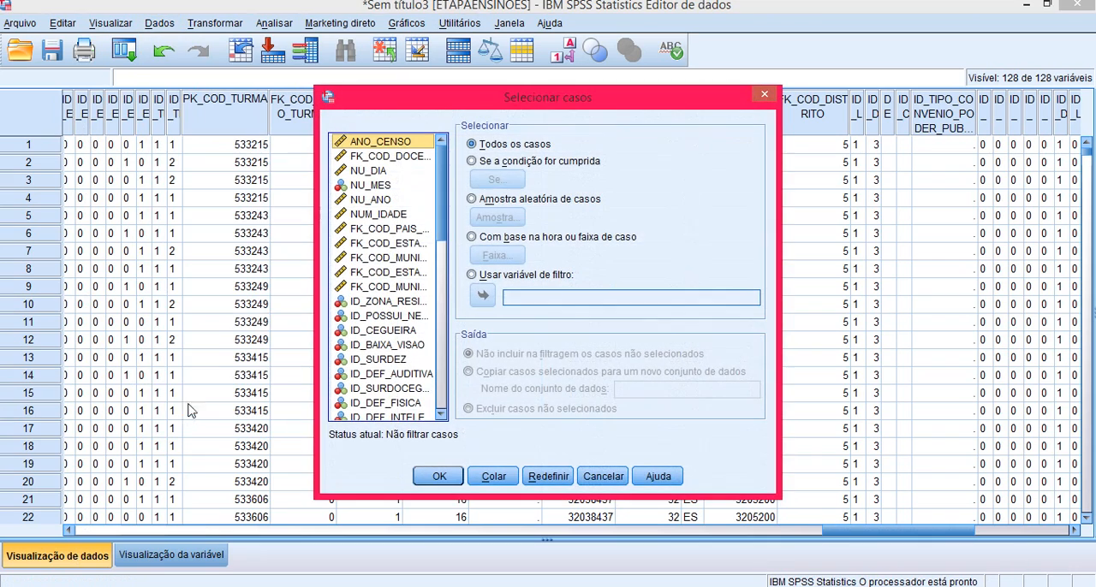
{"action": "left_click", "coordinate": [484, 166]}
{"action": "left_click", "coordinate": [496, 179]}
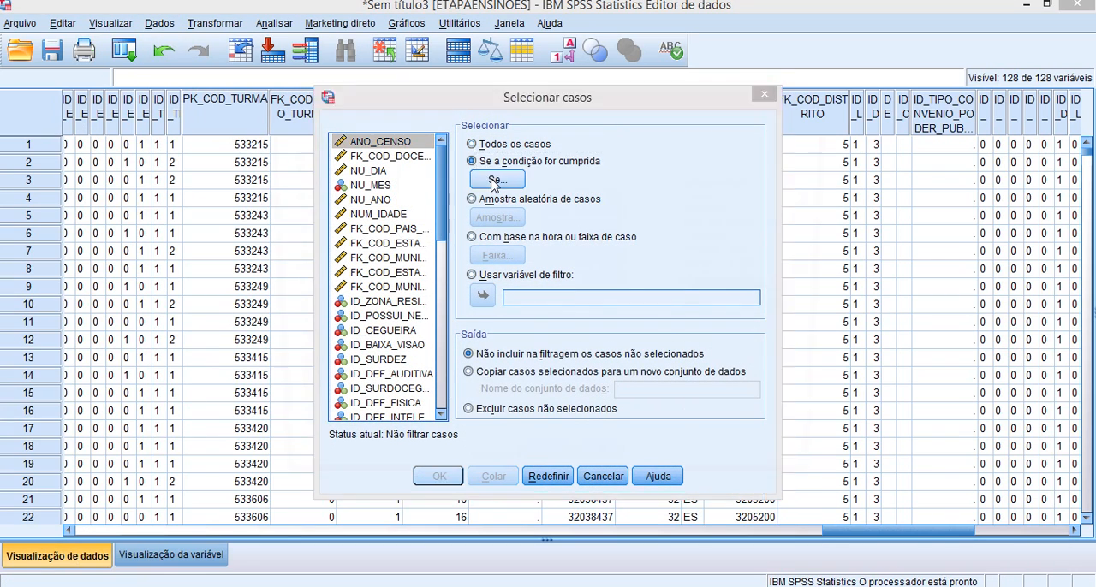
{"action": "left_click_drag", "start_coordinate": [382, 175], "coordinate": [396, 430]}
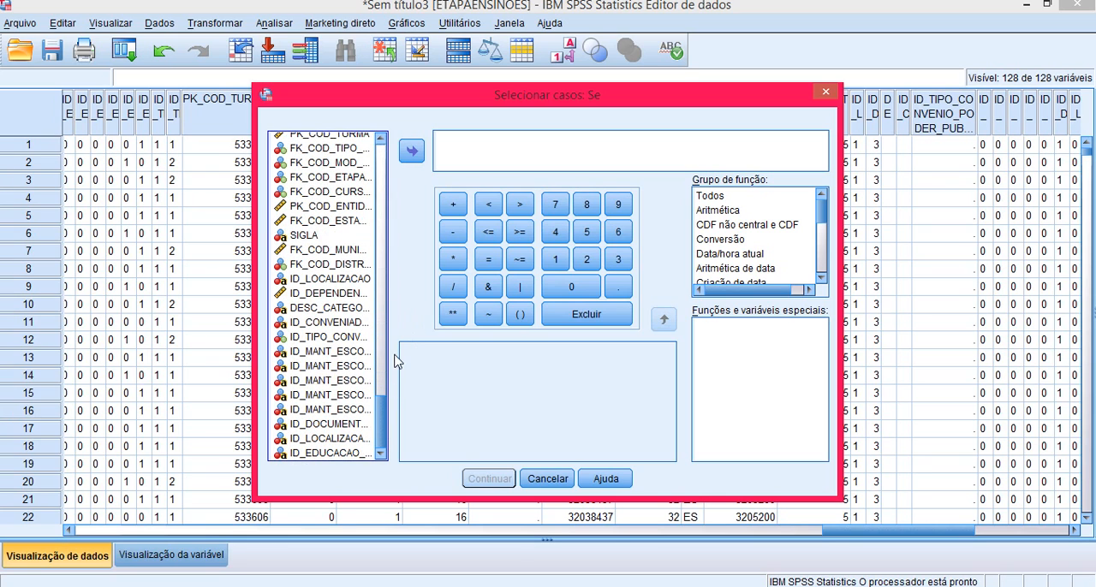
{"action": "left_click", "coordinate": [326, 293]}
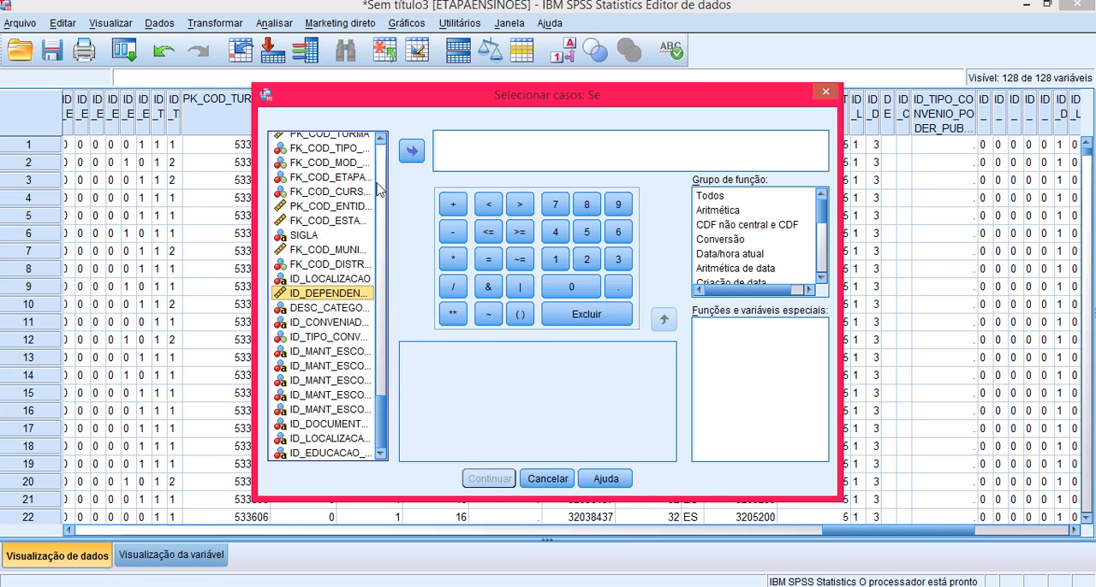
{"action": "left_click", "coordinate": [411, 151]}
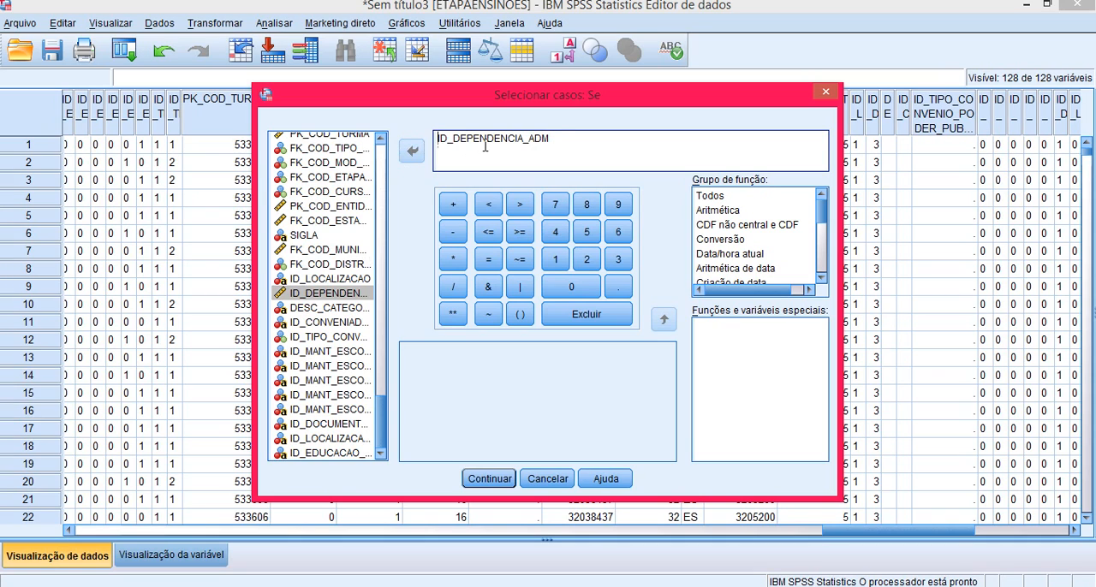
Step: Complete the condition as ANY (ID_DEPENDENCIA_ADM = 1 OR ID_DEPENDENCIA_ADM = 2 OR ID_DEPENDENCIA_ADM = 3,1) and accept it
{"action": "type", "text": "ANY ("}
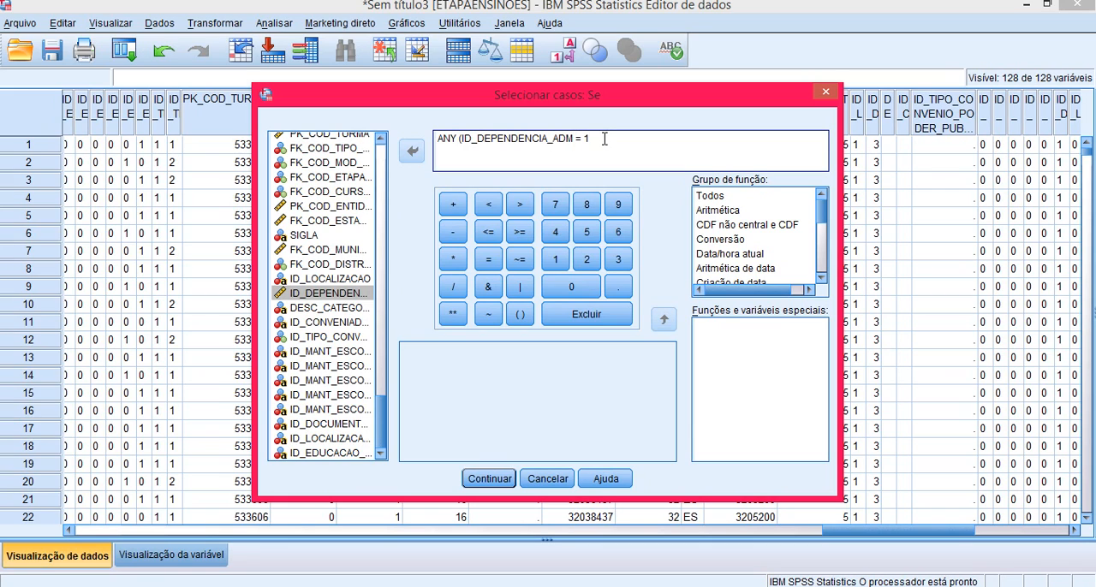
{"action": "left_click_drag", "start_coordinate": [461, 140], "coordinate": [588, 140]}
{"action": "key", "text": "ctrl+c"}
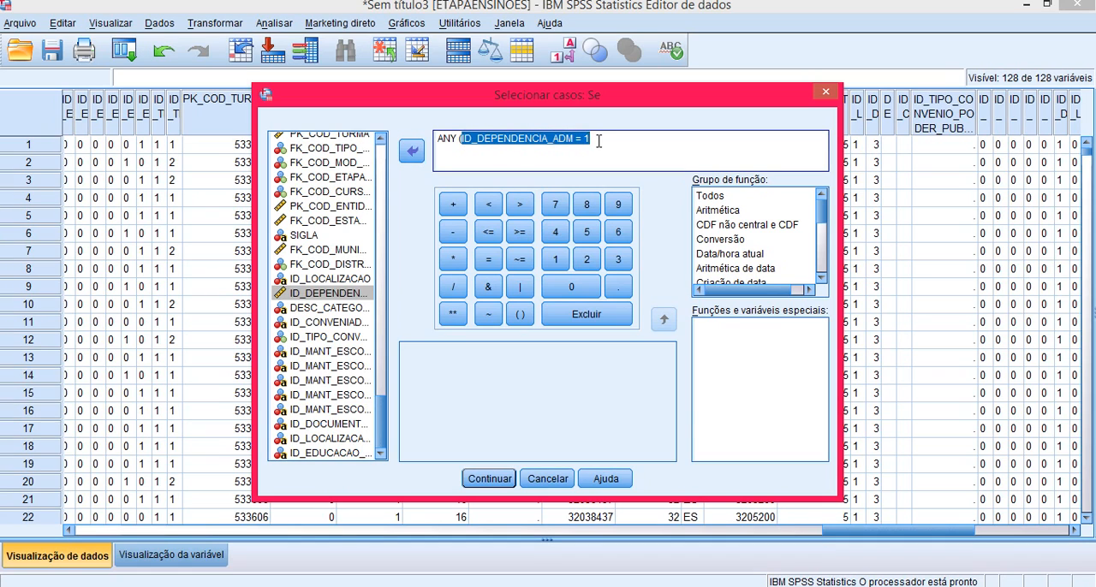
{"action": "left_click", "coordinate": [600, 139]}
{"action": "type", "text": "OR"}
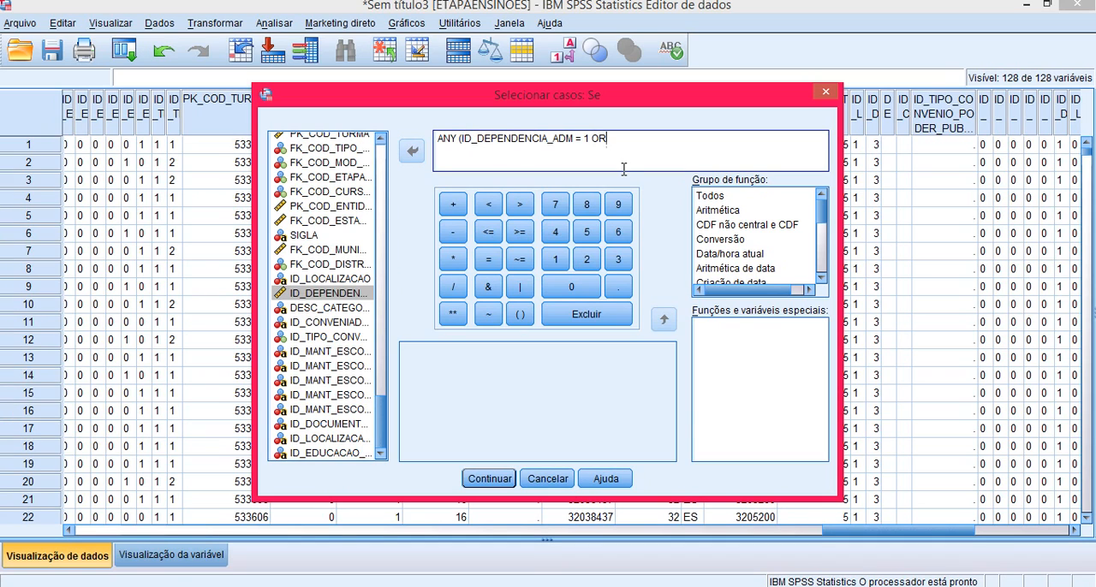
{"action": "key", "text": "ctrl+v"}
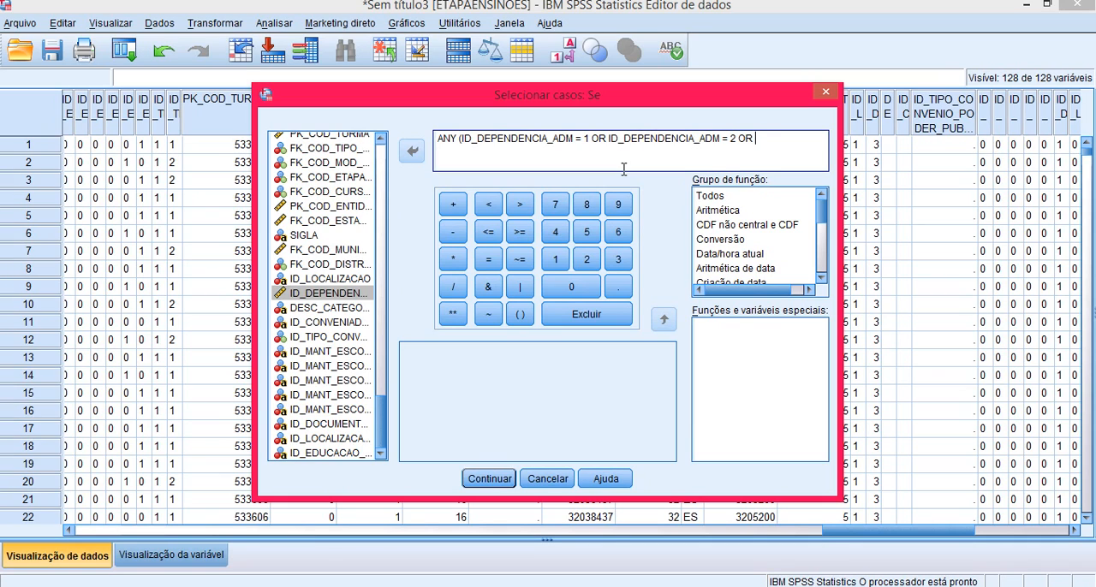
{"action": "key", "text": "ctrl+v"}
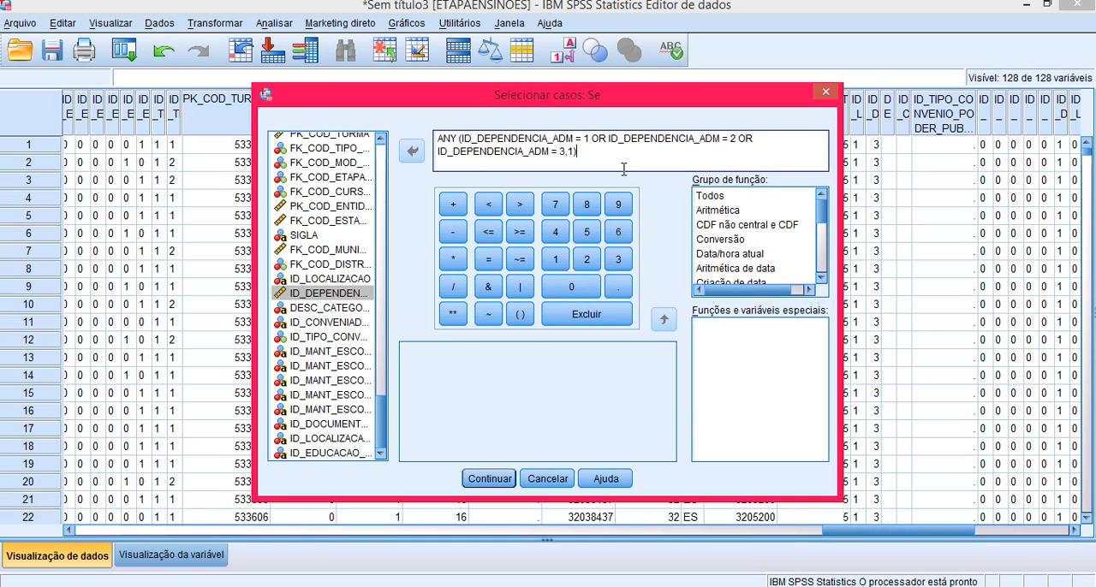
{"action": "left_click", "coordinate": [504, 477]}
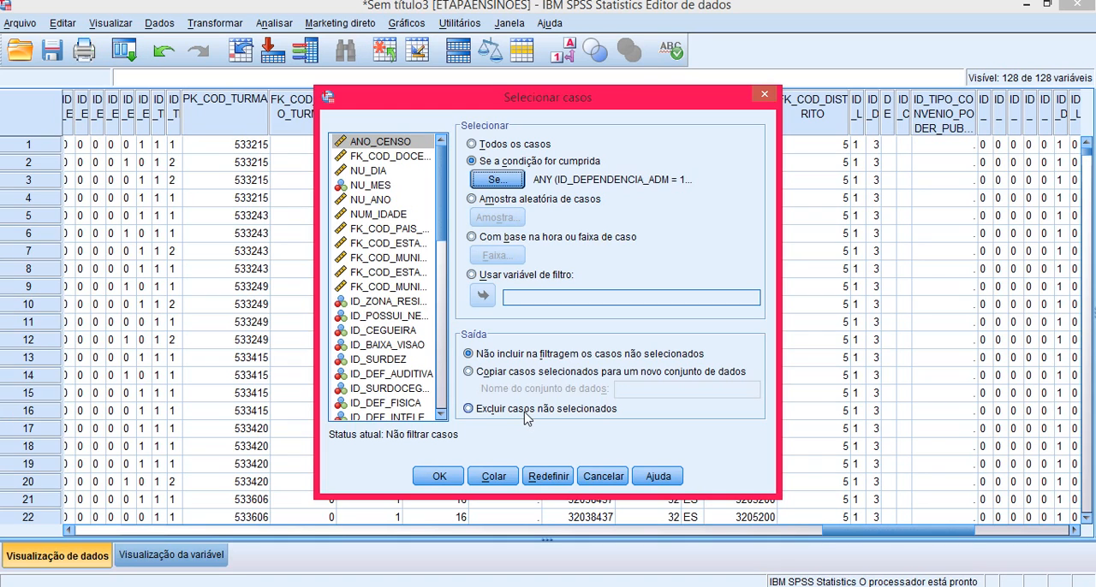
Step: Run the selection with unselected cases deleted from the dataset and return to the ETAPAENSINOES data
{"action": "left_click", "coordinate": [502, 411]}
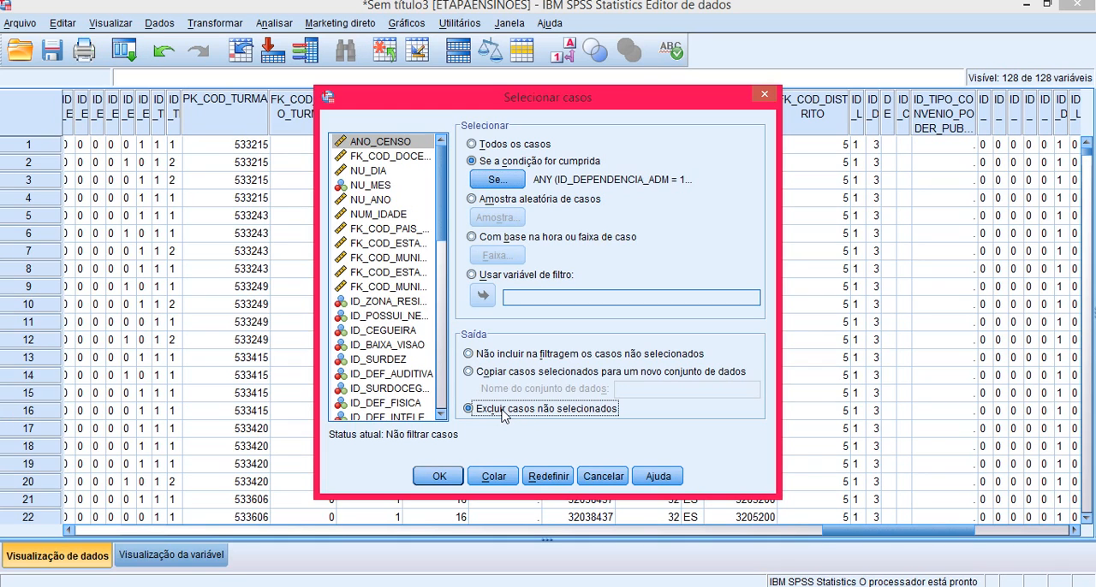
{"action": "left_click", "coordinate": [439, 477]}
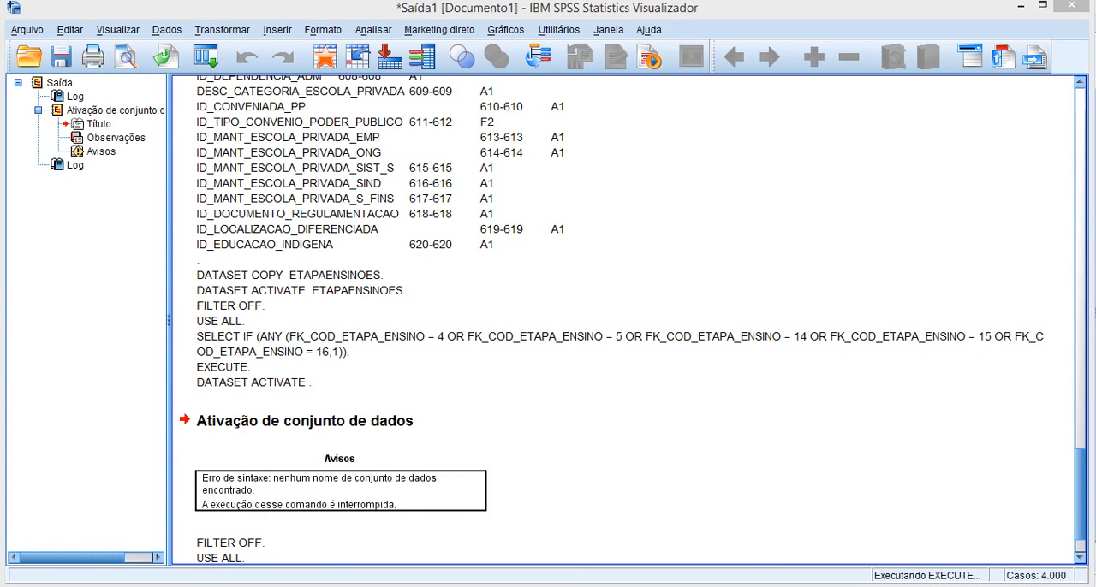
{"action": "left_click", "coordinate": [470, 552]}
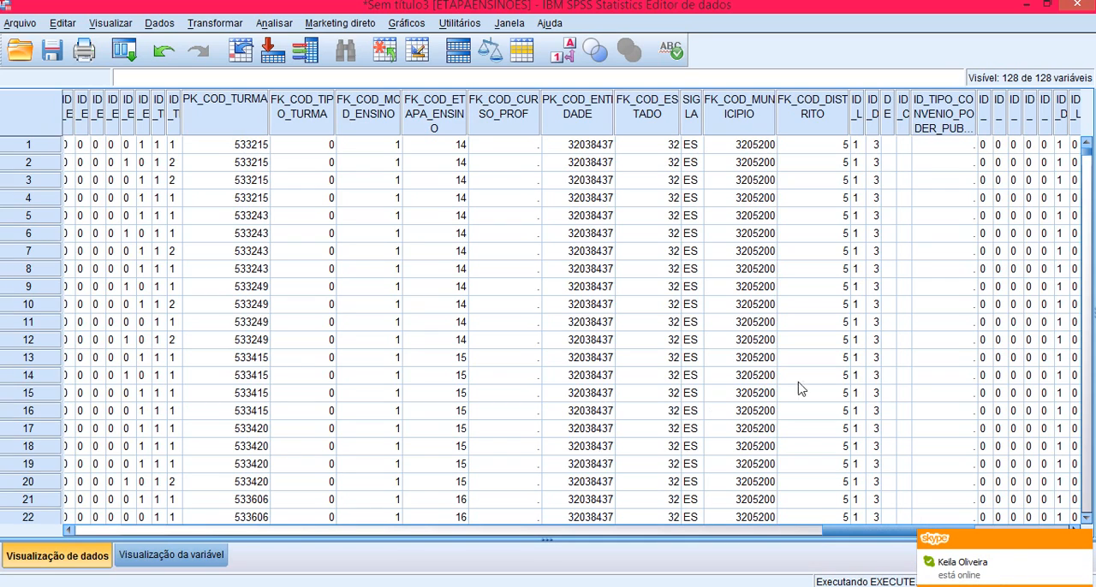
{"action": "left_click", "coordinate": [1083, 541]}
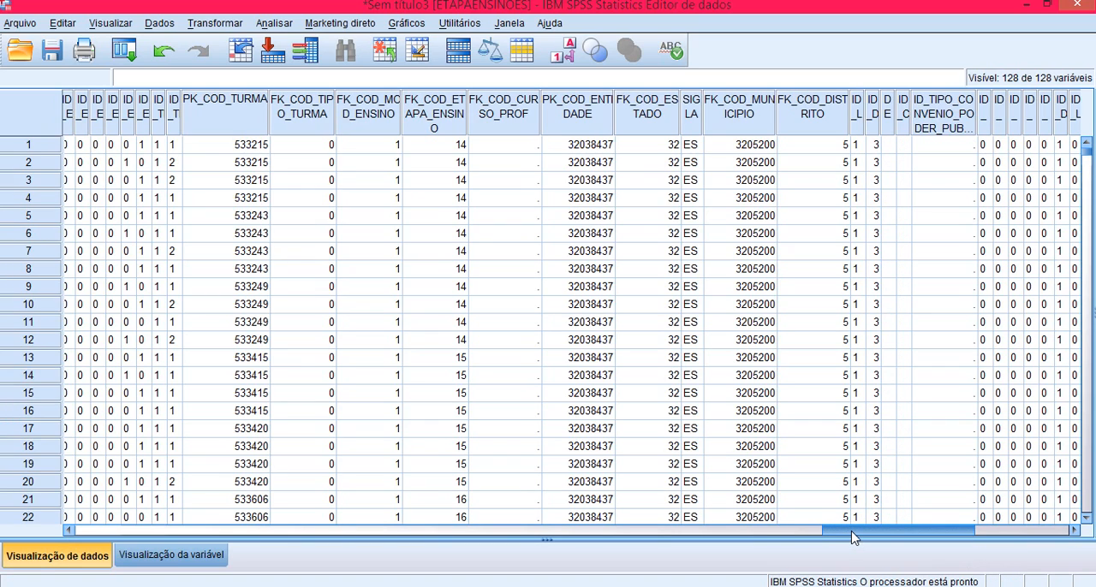
Step: Sort the cases by ID_TIPO_DOCENTE in descending order and look through the sorted values
{"action": "mouse_move", "coordinate": [852, 537]}
{"action": "left_mouse_down"}
{"action": "mouse_move", "coordinate": [888, 538]}
{"action": "mouse_move", "coordinate": [841, 538]}
{"action": "left_mouse_up"}
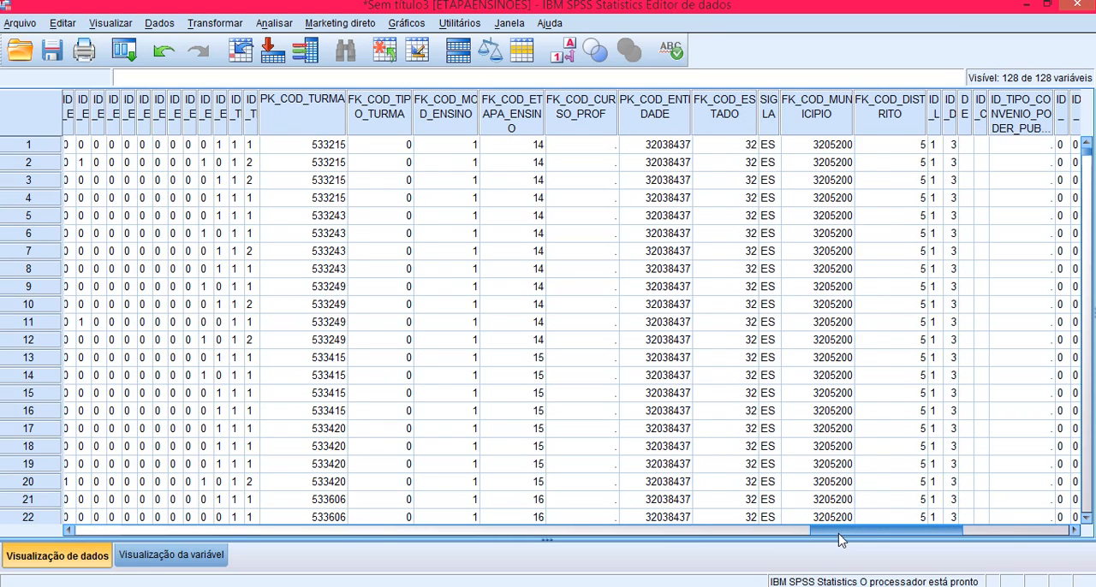
{"action": "left_click_drag", "start_coordinate": [841, 538], "coordinate": [865, 538]}
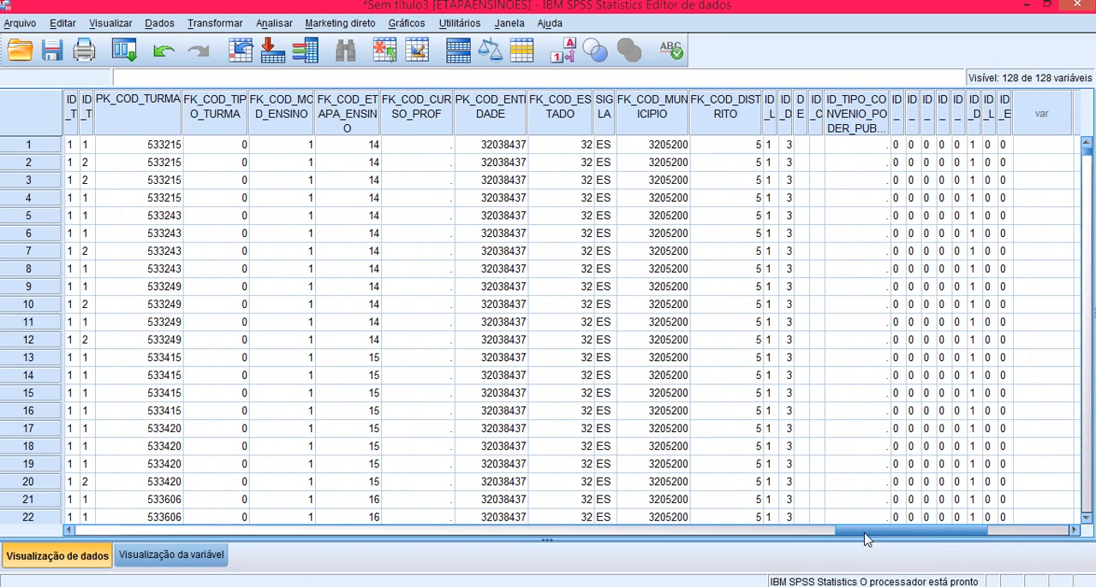
{"action": "left_click", "coordinate": [975, 122]}
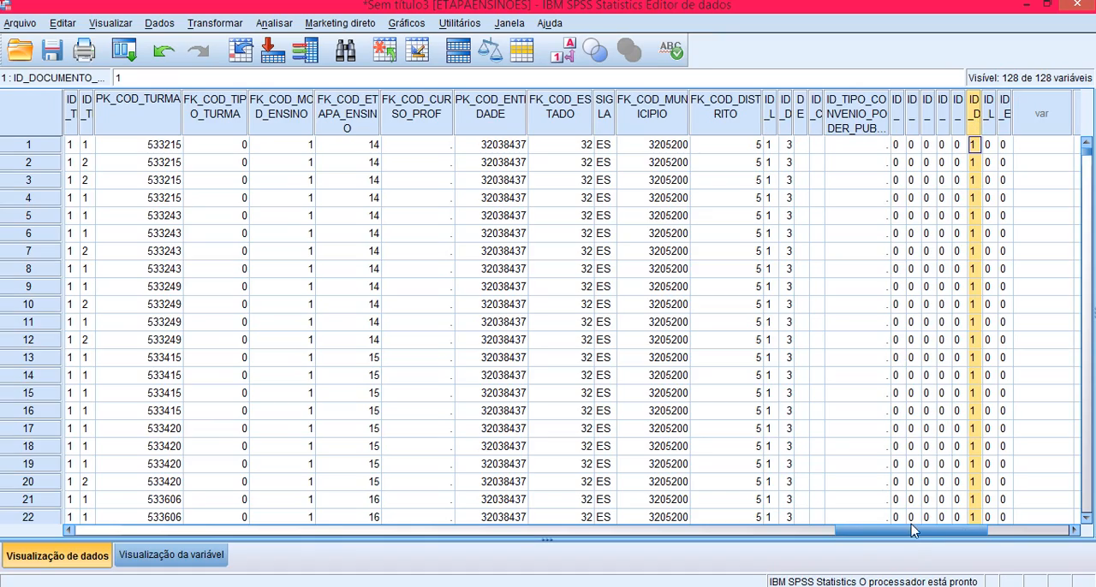
{"action": "left_click_drag", "start_coordinate": [896, 531], "coordinate": [812, 533]}
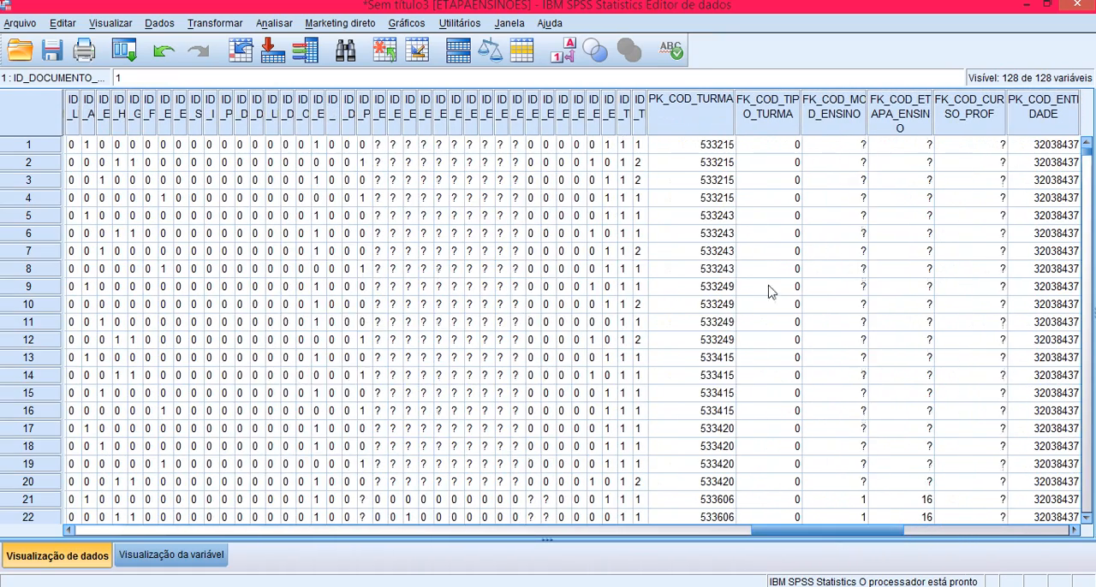
{"action": "left_click", "coordinate": [624, 128]}
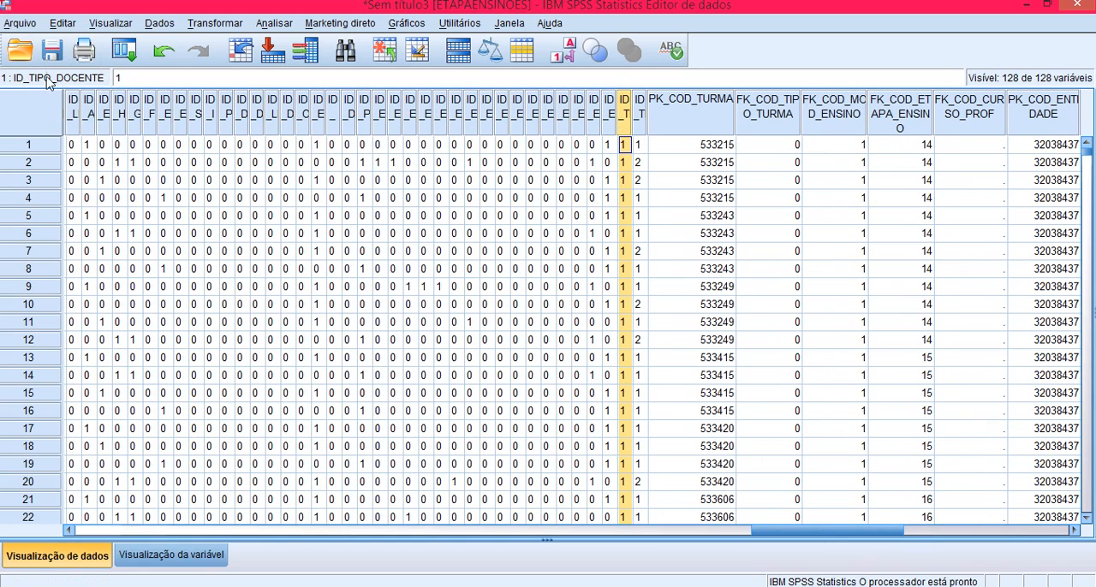
{"action": "right_click", "coordinate": [628, 129]}
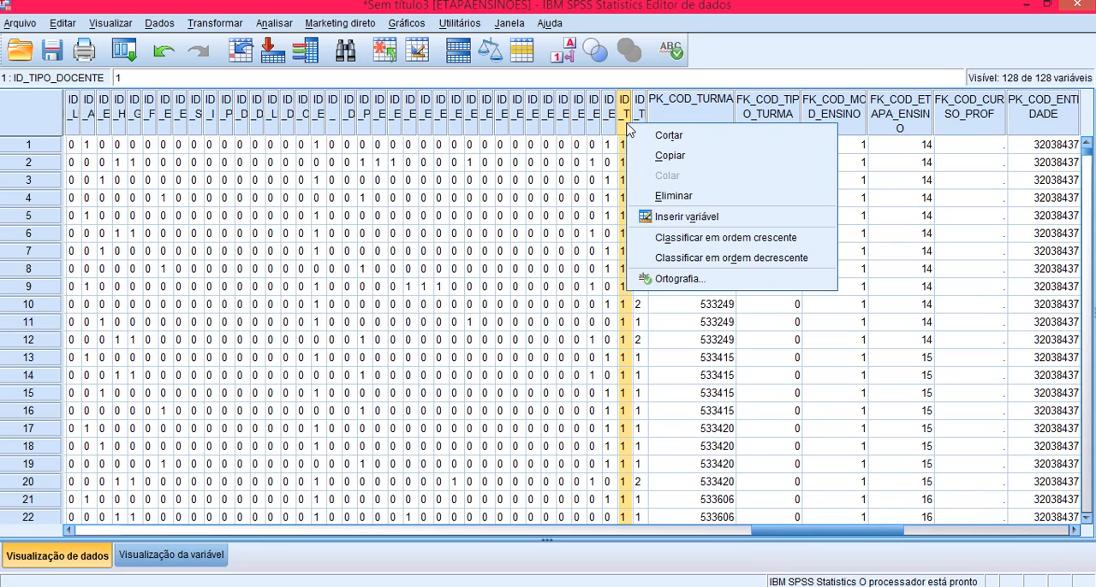
{"action": "left_click", "coordinate": [686, 258]}
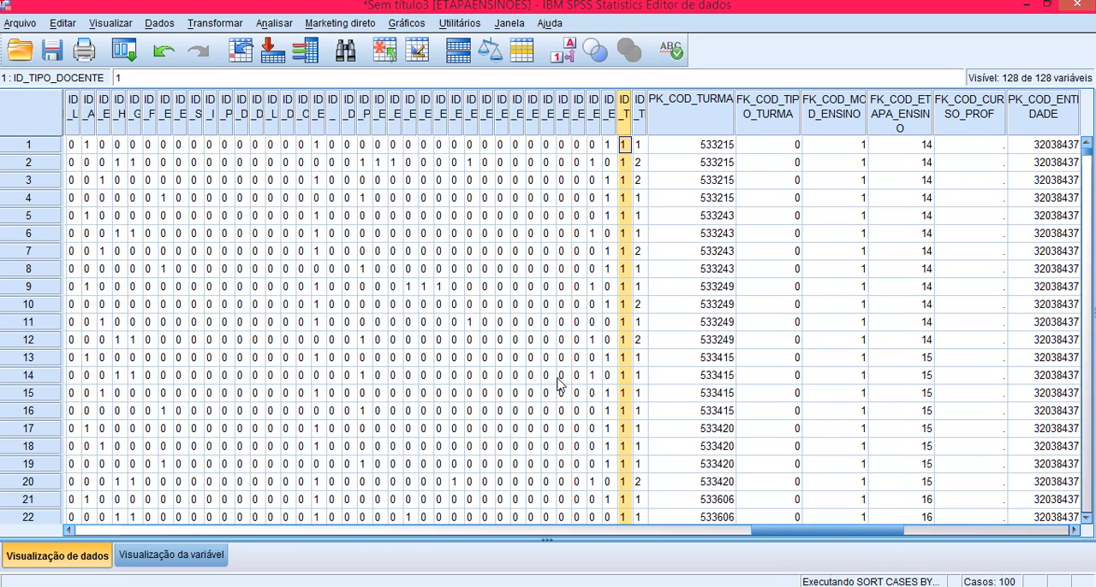
{"action": "scroll", "coordinate": [531, 378], "scroll_direction": "down", "scroll_amount": 18}
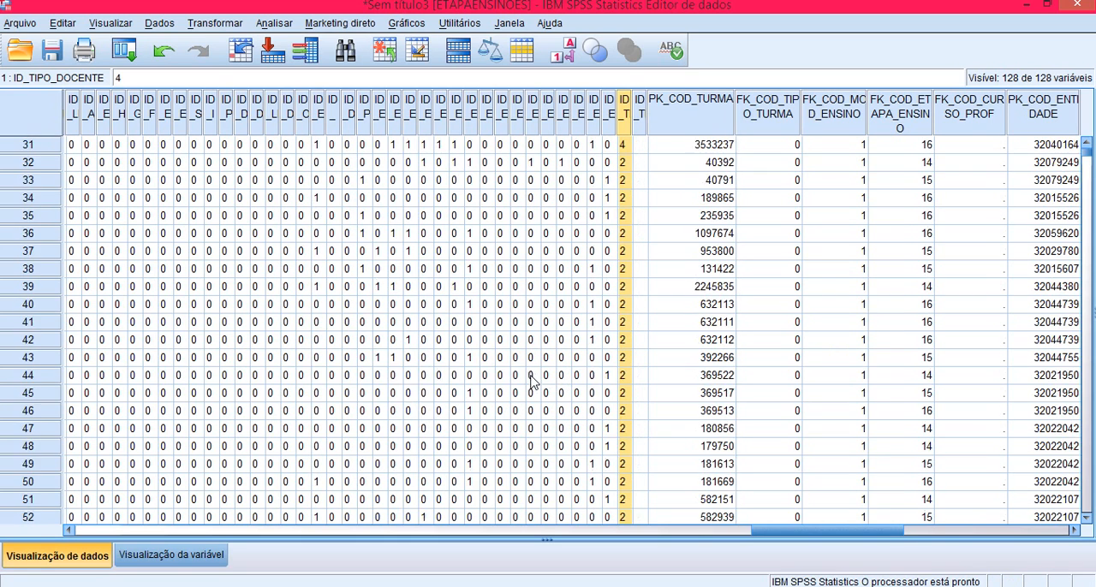
{"action": "scroll", "coordinate": [531, 383], "scroll_direction": "down", "scroll_amount": 20}
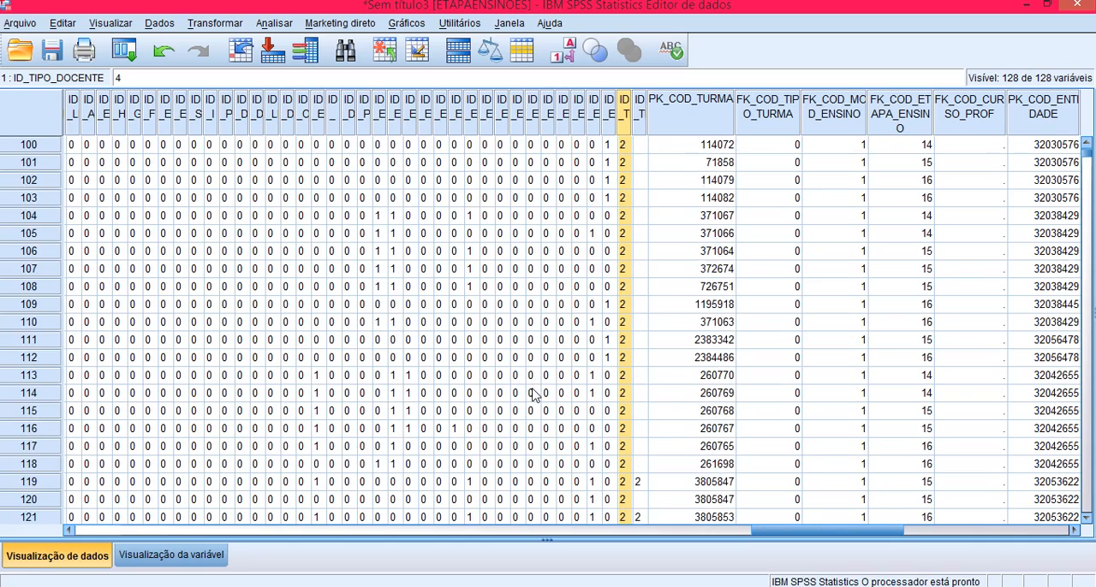
{"action": "scroll", "coordinate": [534, 393], "scroll_direction": "down", "scroll_amount": 20}
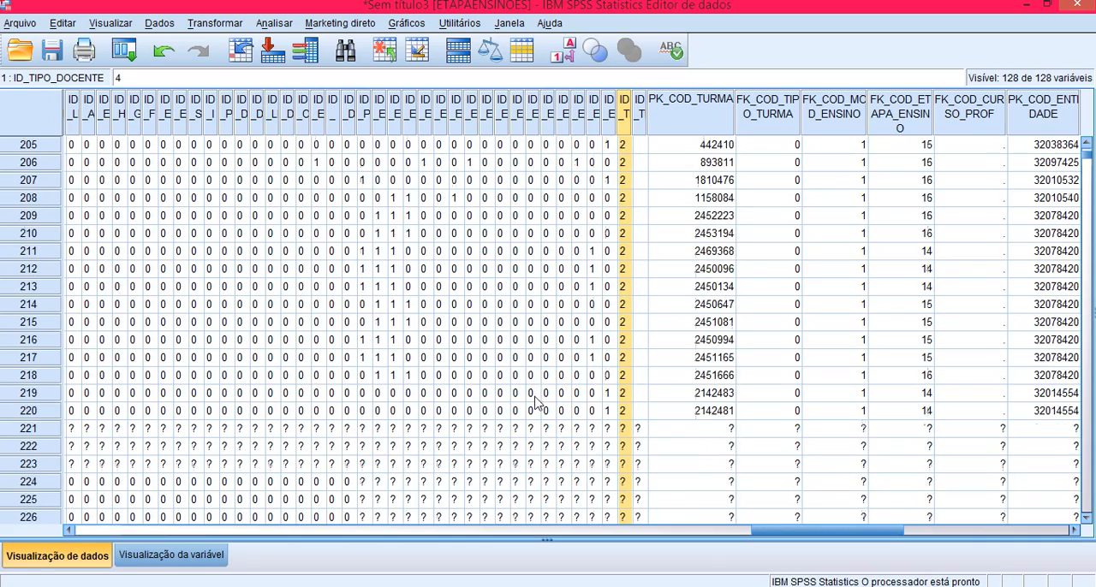
Step: Delete cases 1 to 410, the sorted rows above the first case with ID_TIPO_DOCENTE equal to 1
{"action": "scroll", "coordinate": [545, 399], "scroll_direction": "down", "scroll_amount": 20}
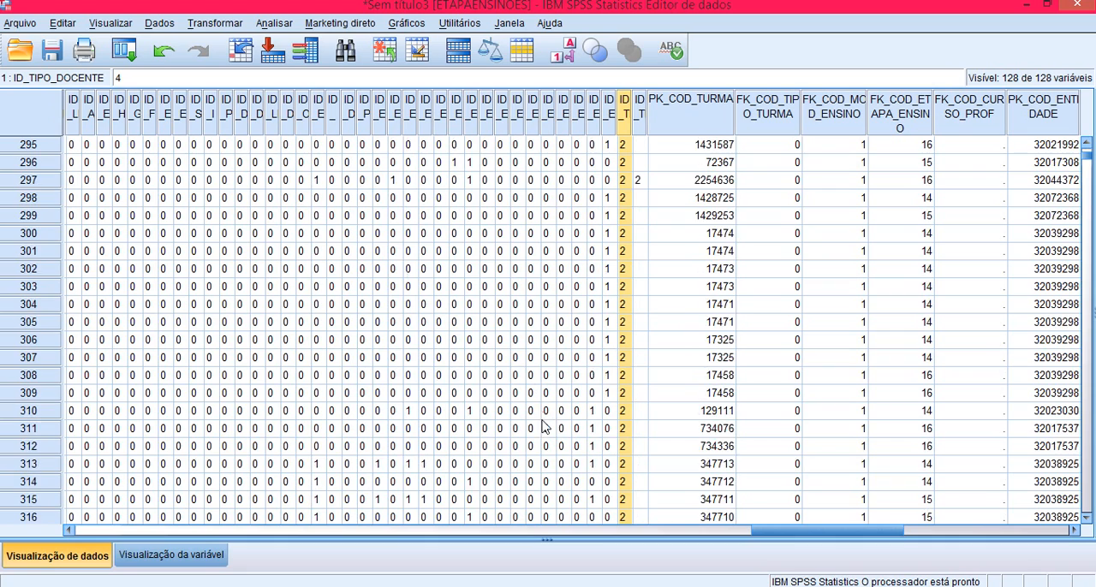
{"action": "scroll", "coordinate": [542, 435], "scroll_direction": "down", "scroll_amount": 20}
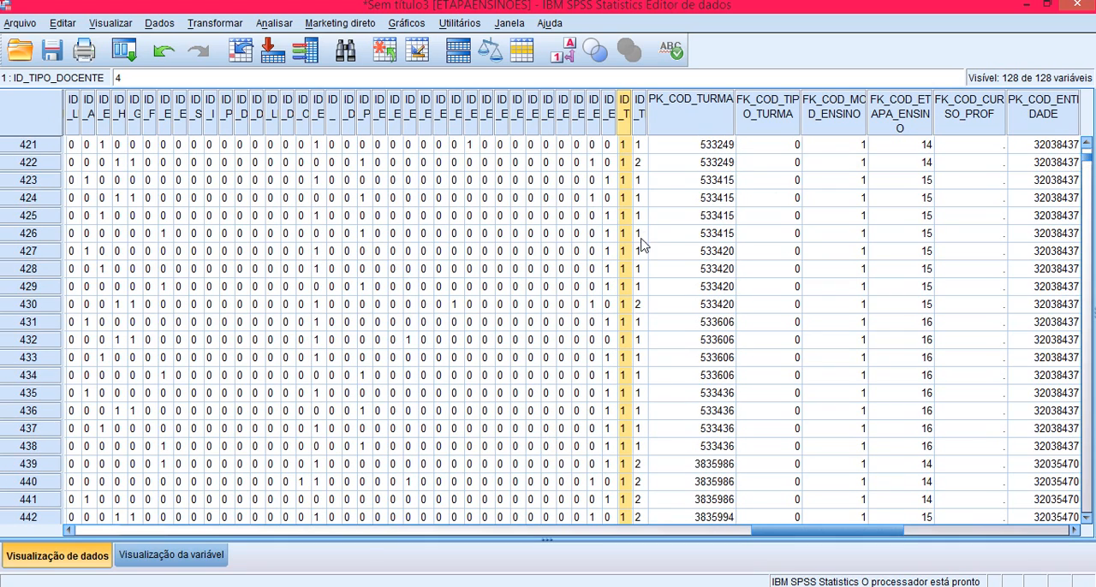
{"action": "scroll", "coordinate": [643, 245], "scroll_direction": "up", "scroll_amount": 5}
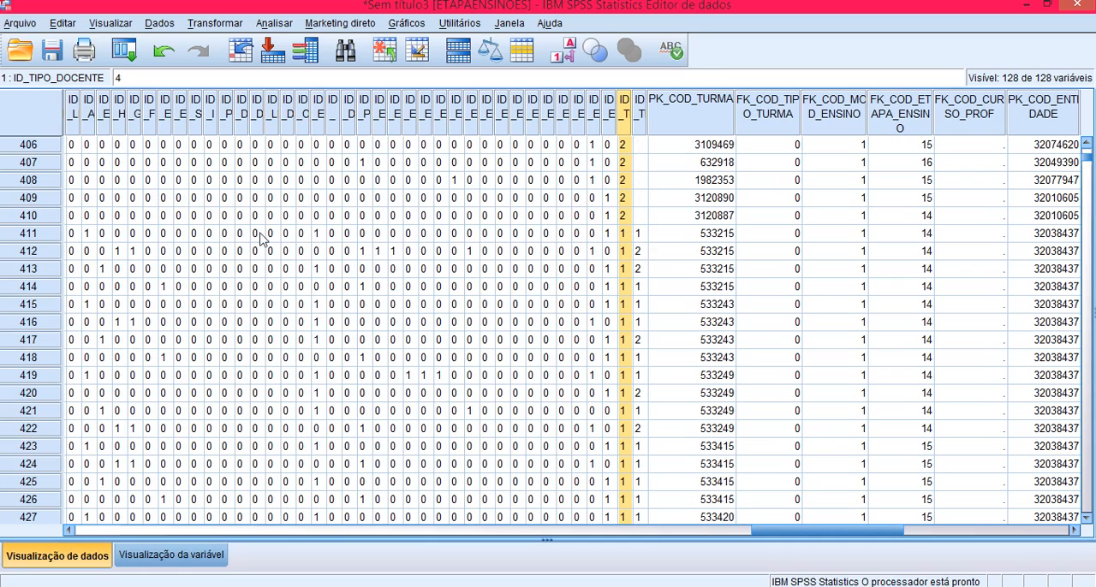
{"action": "left_click", "coordinate": [46, 218]}
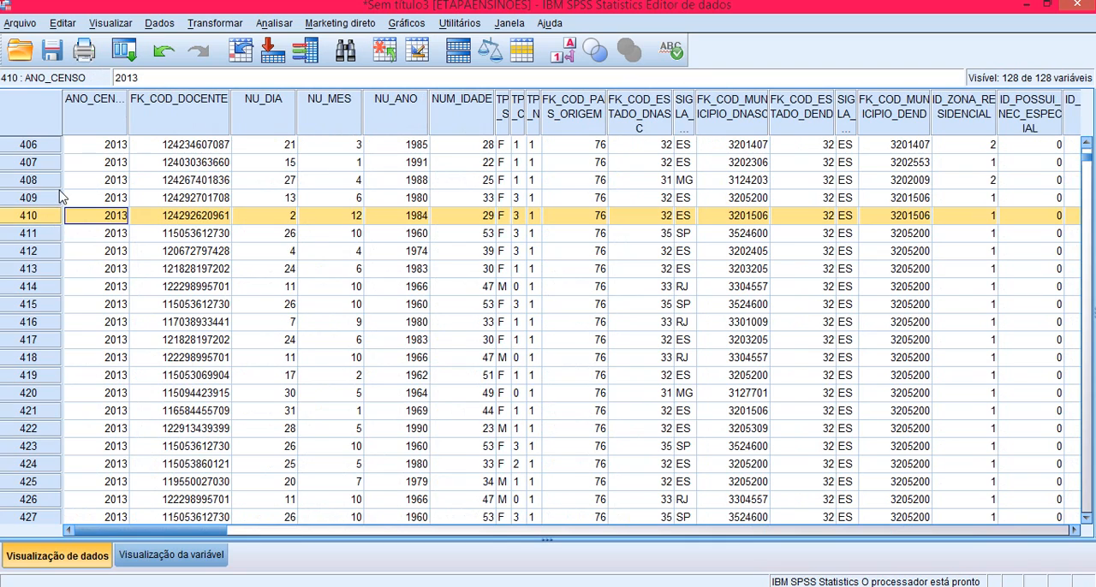
{"action": "key", "text": "ctrl+shift+Home"}
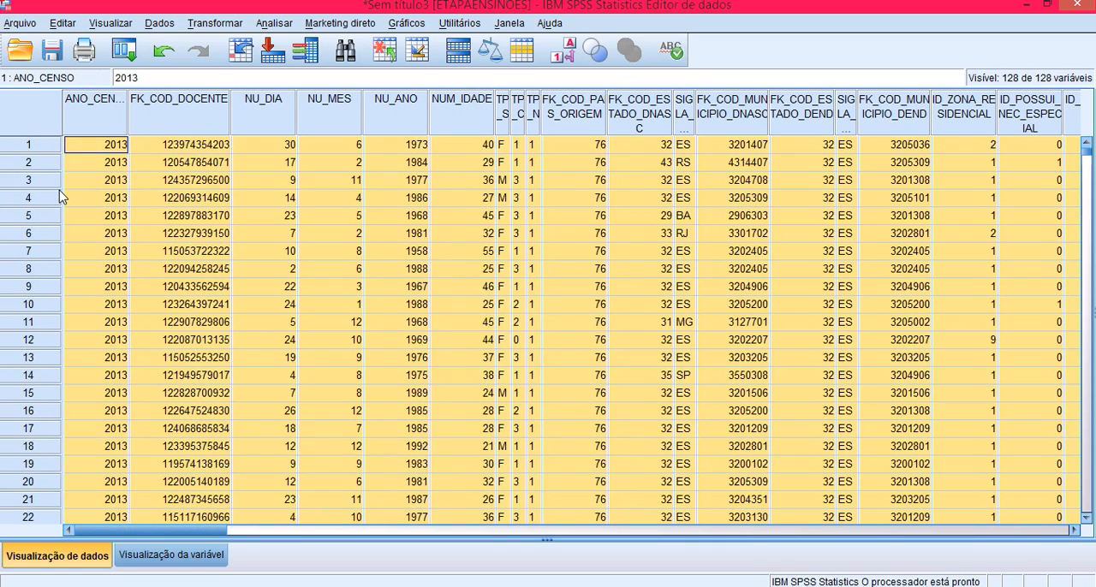
{"action": "right_click", "coordinate": [112, 181]}
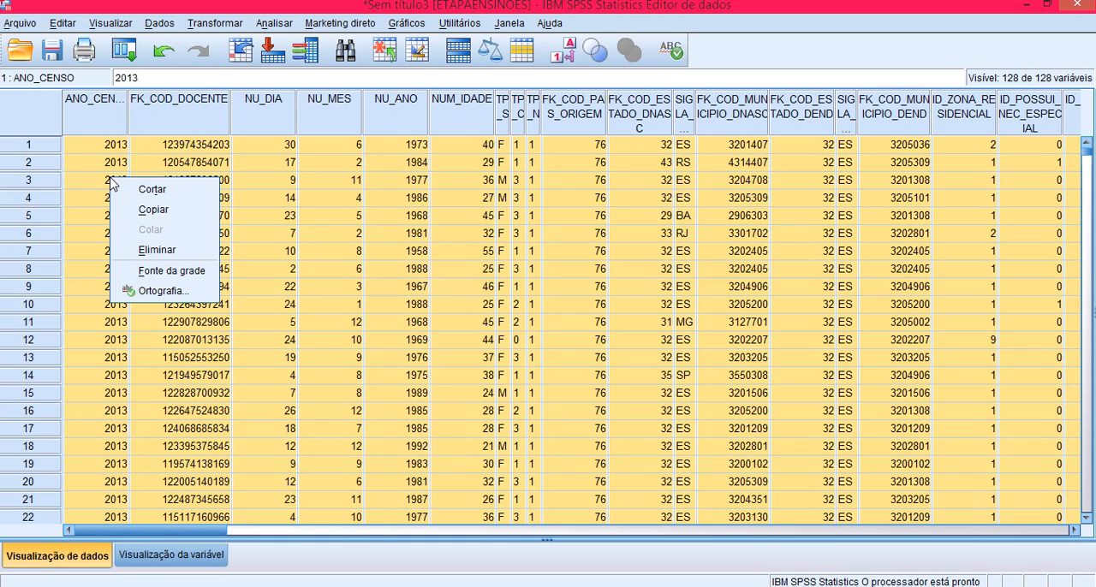
{"action": "left_click", "coordinate": [143, 251]}
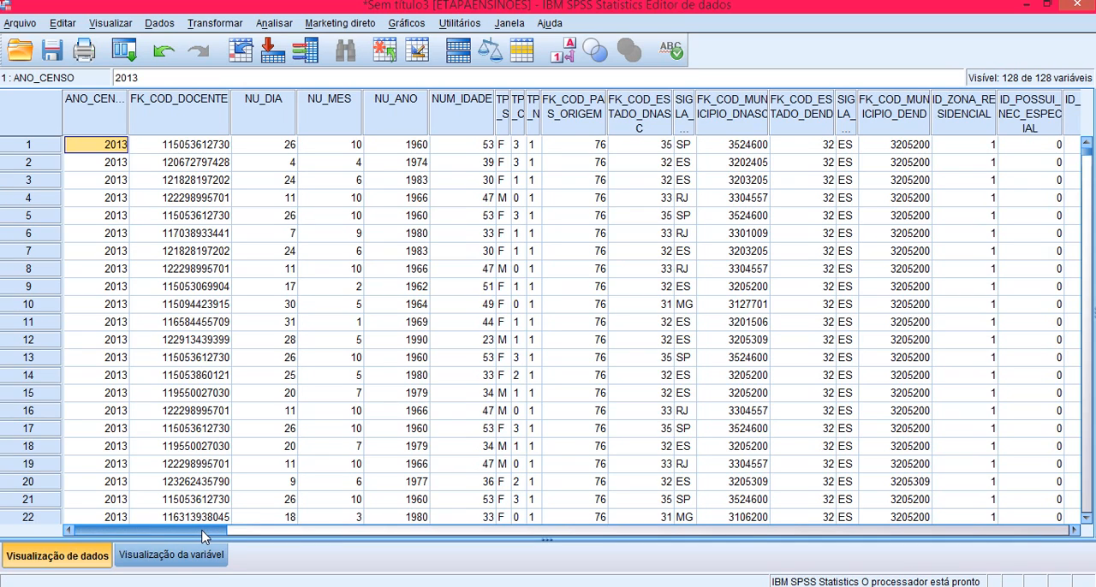
Step: Identify duplicate cases matched by FK_COD_DOCENTE, including a sequential count of matching cases in each group named MatchSequence
{"action": "left_click", "coordinate": [161, 24]}
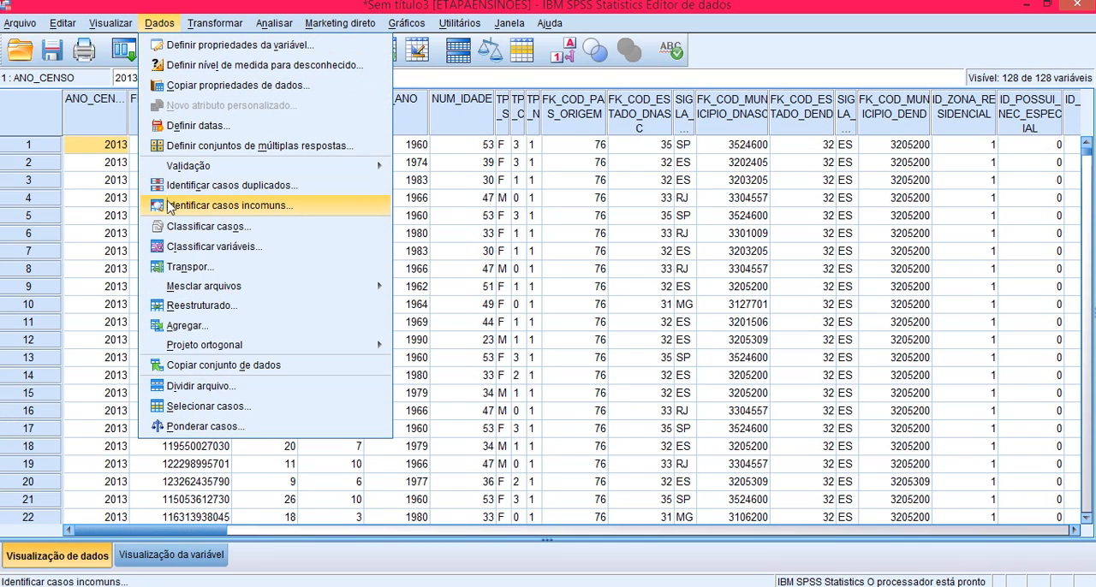
{"action": "left_click", "coordinate": [187, 190]}
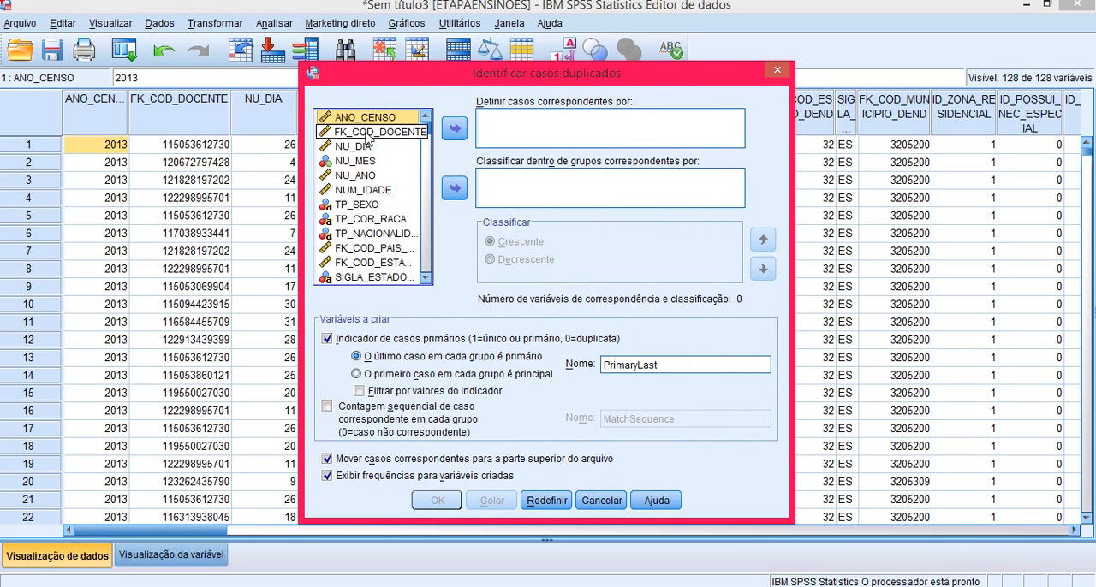
{"action": "left_click", "coordinate": [369, 135]}
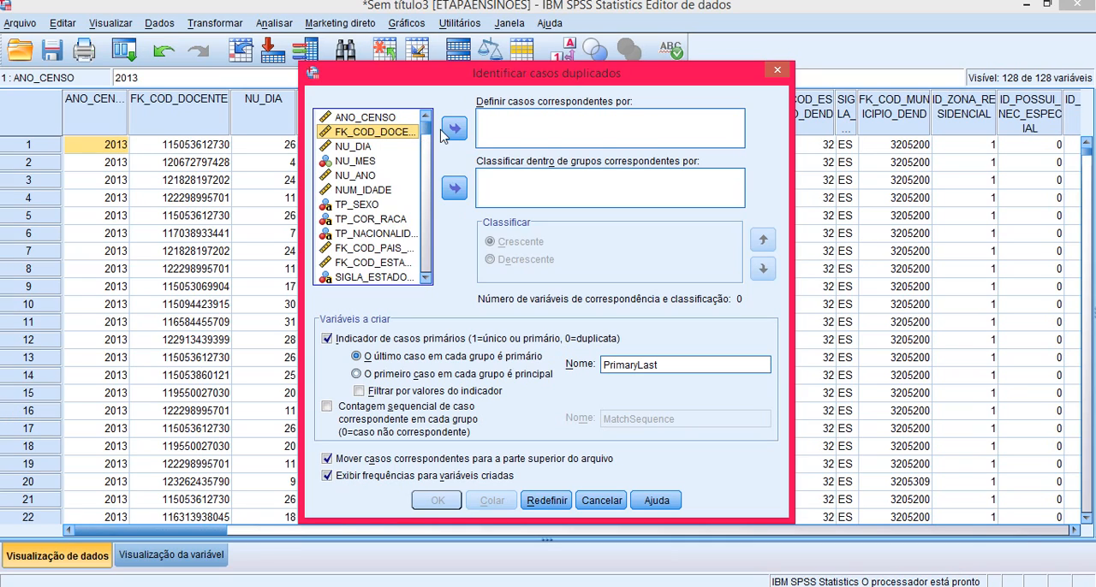
{"action": "left_click", "coordinate": [453, 129]}
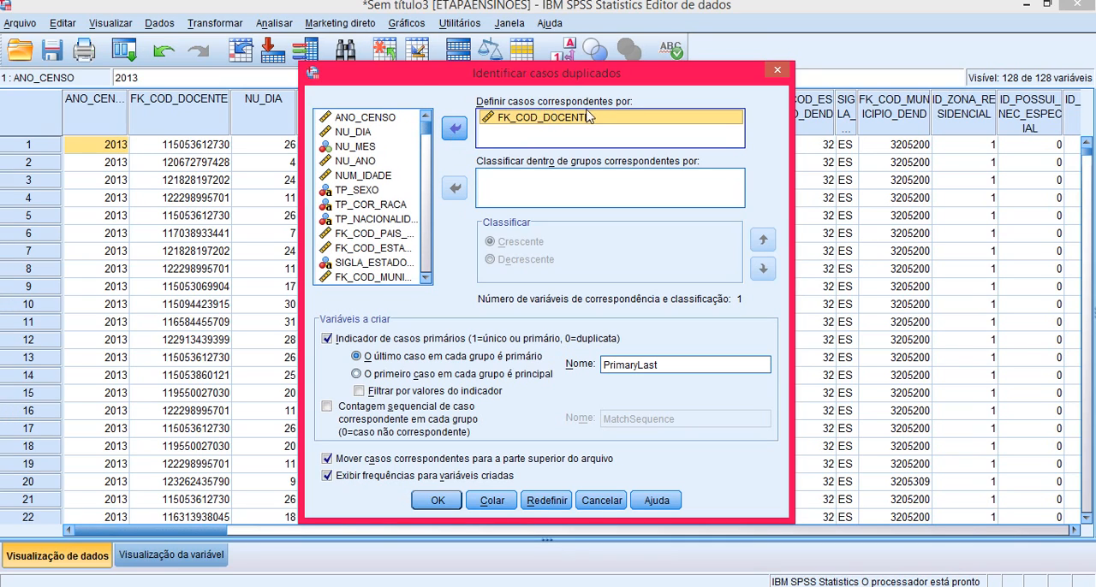
{"action": "left_click", "coordinate": [328, 409]}
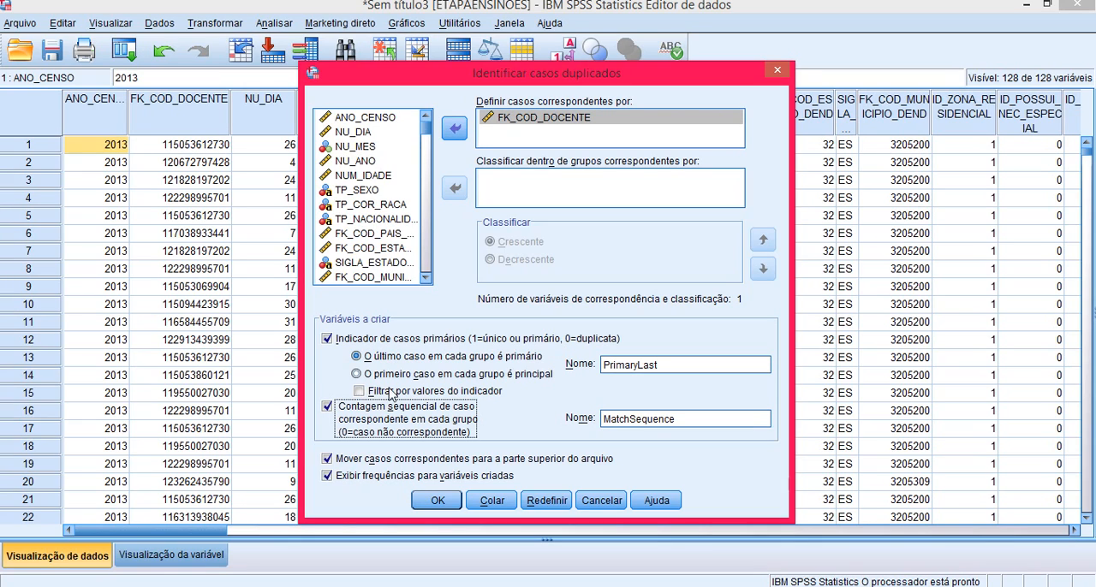
{"action": "left_click", "coordinate": [438, 501]}
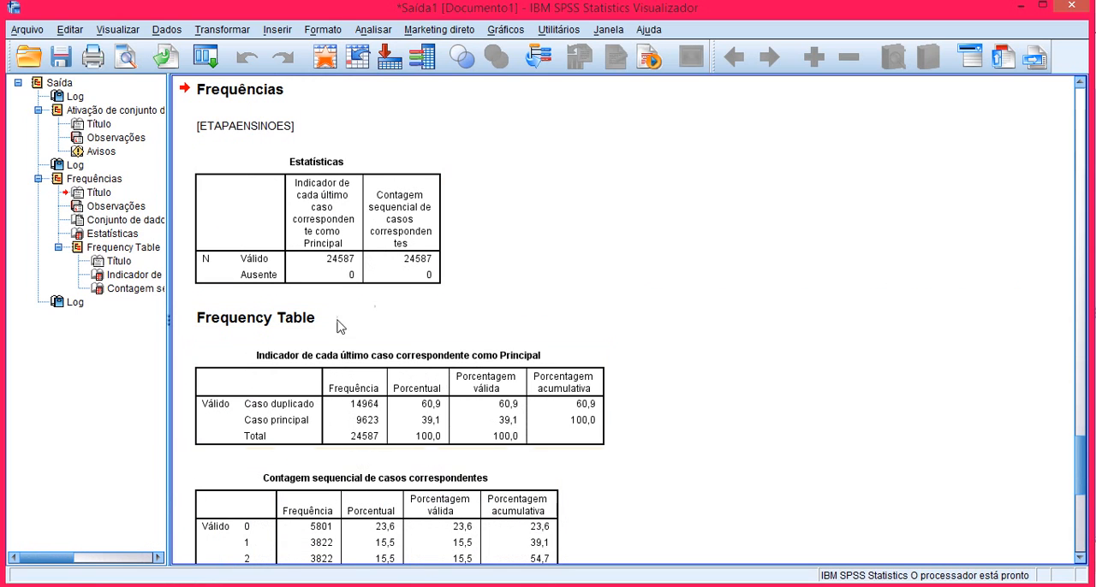
Step: Return to the ETAPAENSINOES data and examine the new PrimaryLast and MatchSequence columns
{"action": "key", "text": "alt+Tab"}
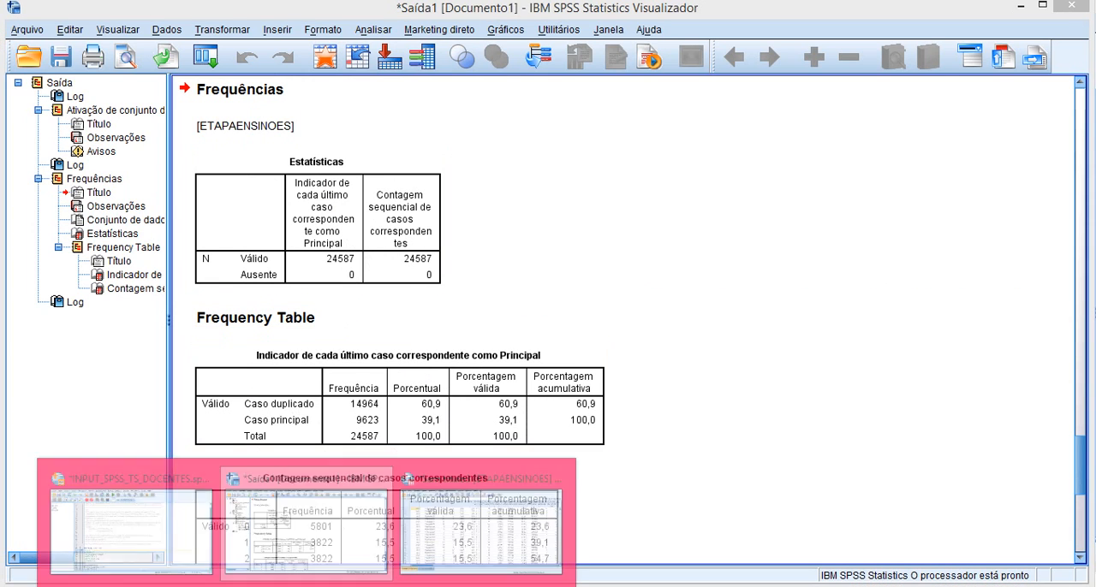
{"action": "left_click", "coordinate": [448, 551]}
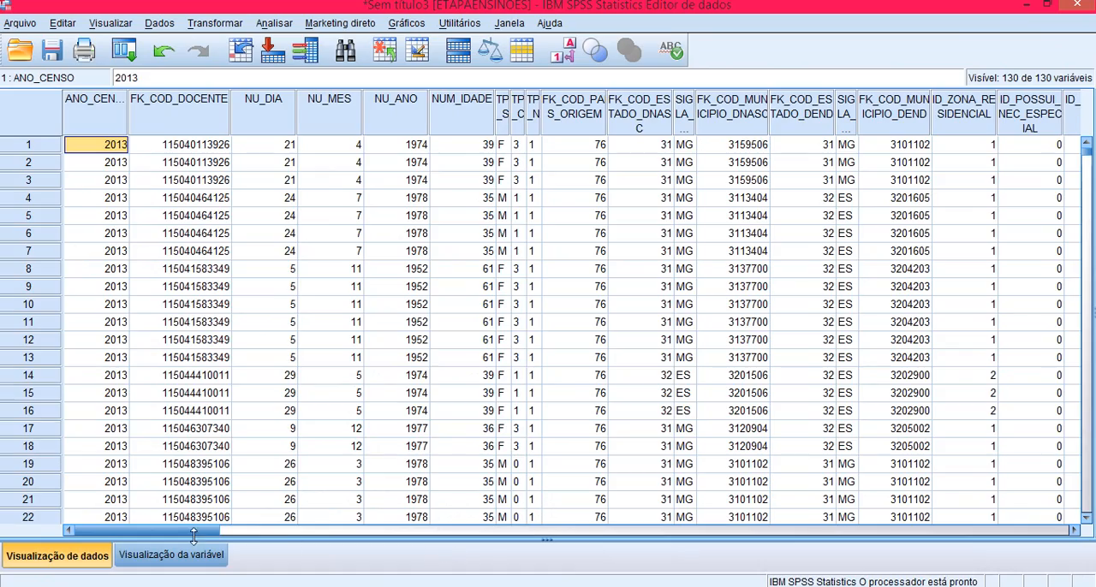
{"action": "left_click_drag", "start_coordinate": [194, 535], "coordinate": [988, 541]}
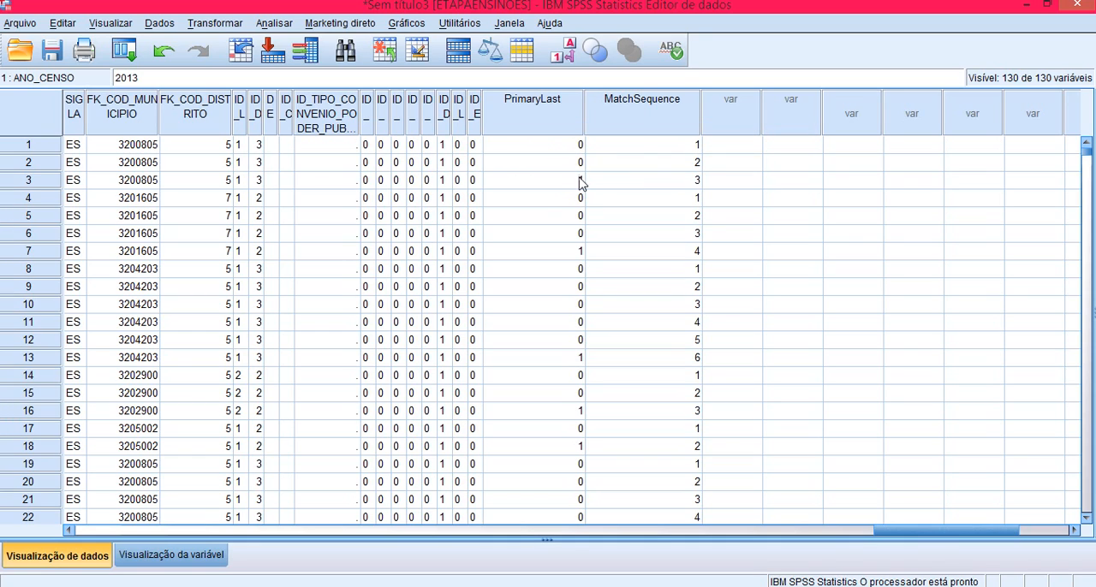
{"action": "left_click", "coordinate": [679, 159]}
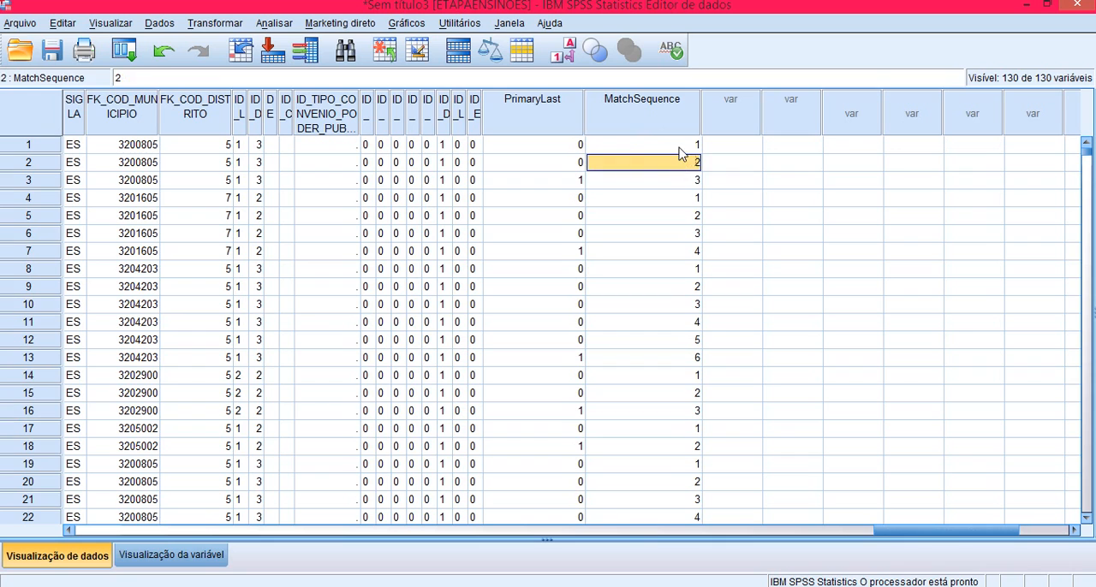
{"action": "left_click", "coordinate": [680, 149]}
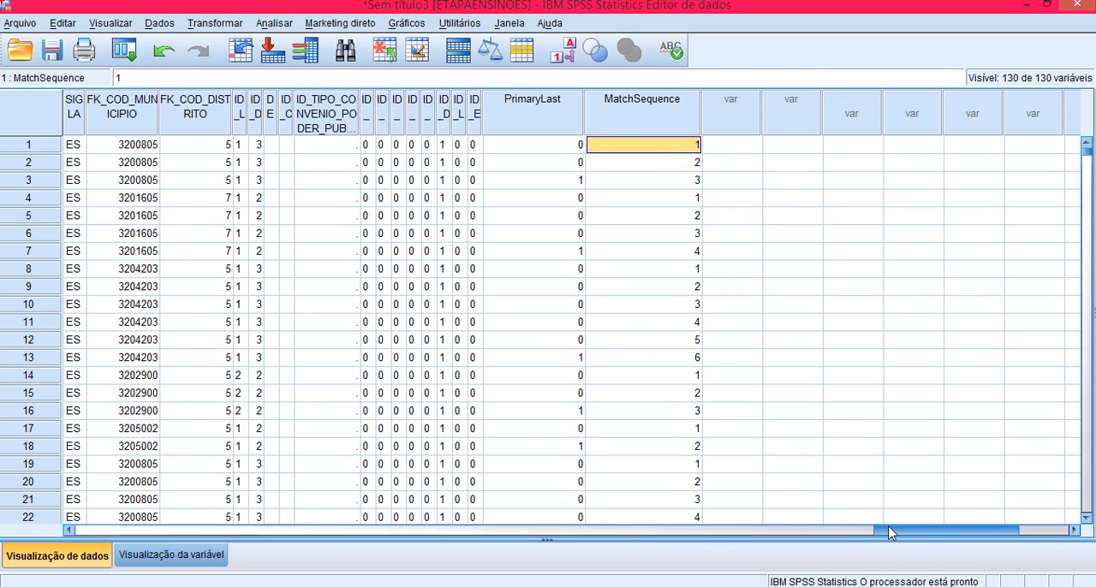
{"action": "left_click_drag", "start_coordinate": [891, 531], "coordinate": [115, 524]}
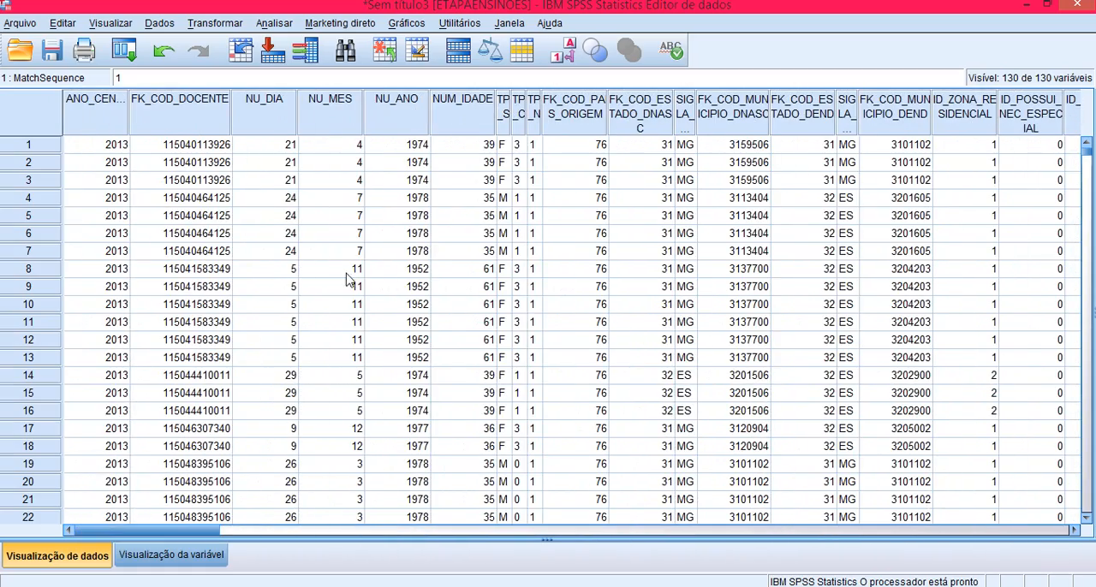
Step: Start saving the dataset under a new name in the DADOS folder of Mestrado UNISUL > SPSS_tudo > Microdados do Censo da Educação Básica - 2013
{"action": "left_click", "coordinate": [19, 24]}
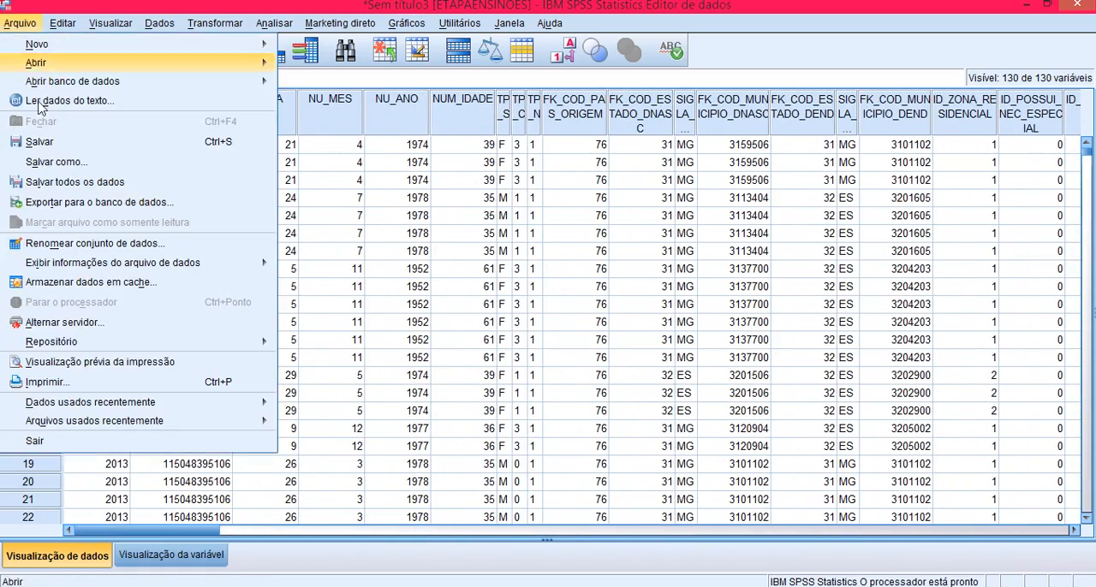
{"action": "left_click", "coordinate": [47, 162]}
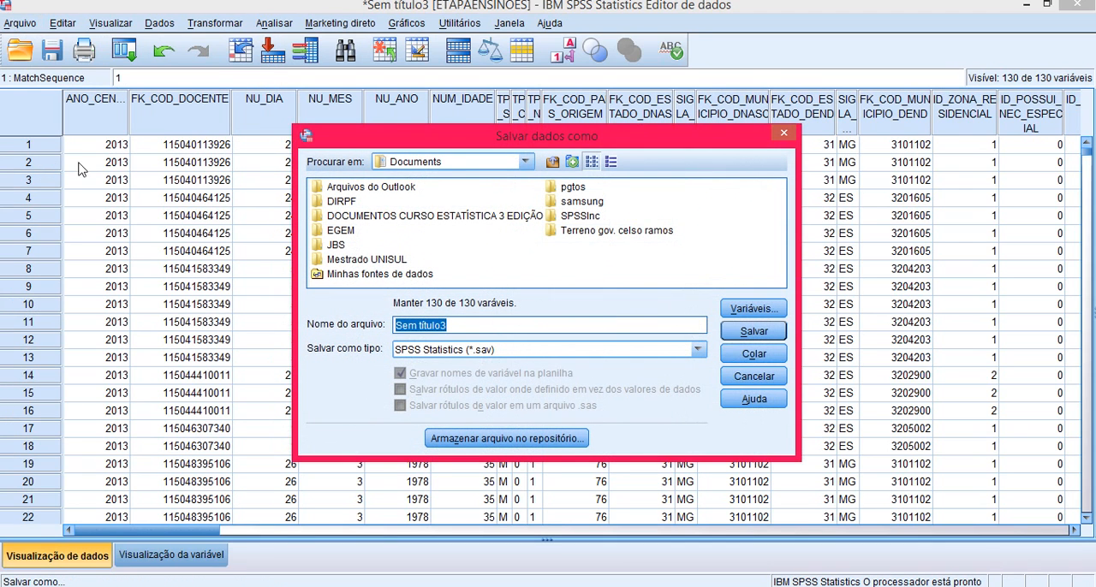
{"action": "double_click", "coordinate": [390, 260]}
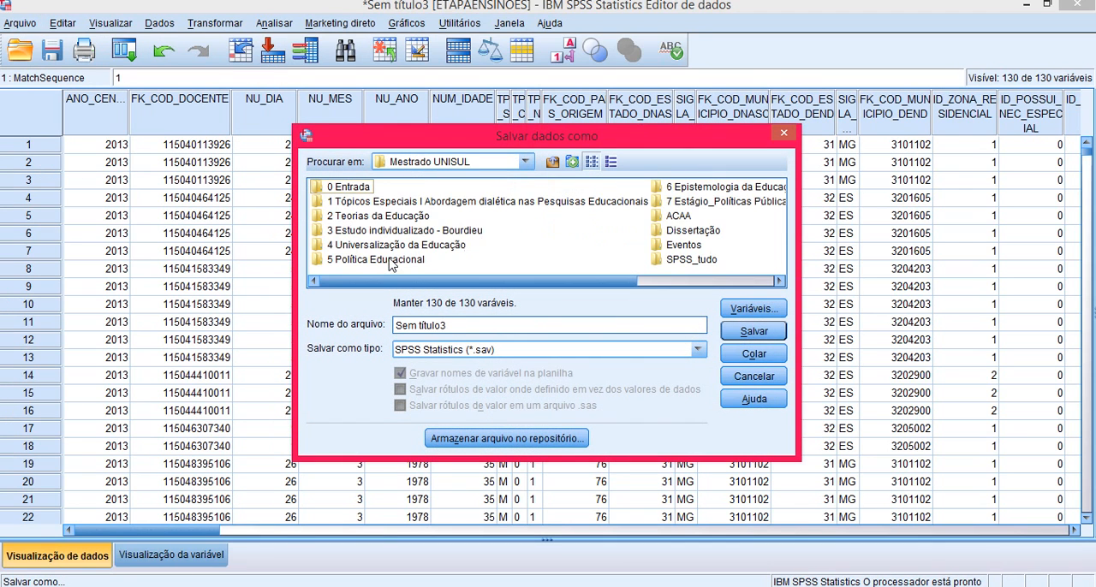
{"action": "left_click", "coordinate": [694, 262]}
{"action": "double_click", "coordinate": [694, 262]}
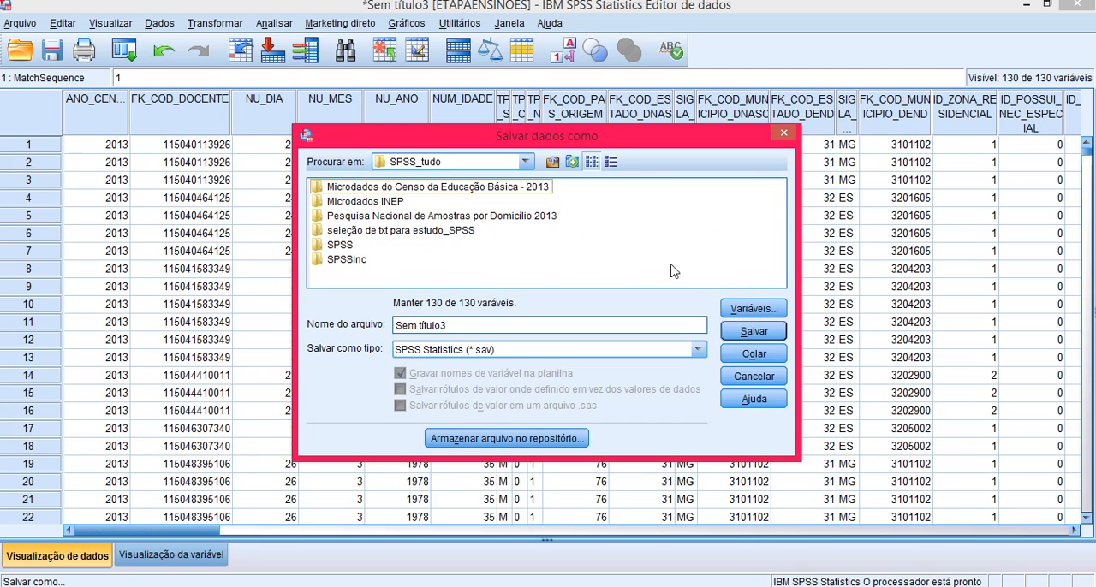
{"action": "double_click", "coordinate": [407, 191]}
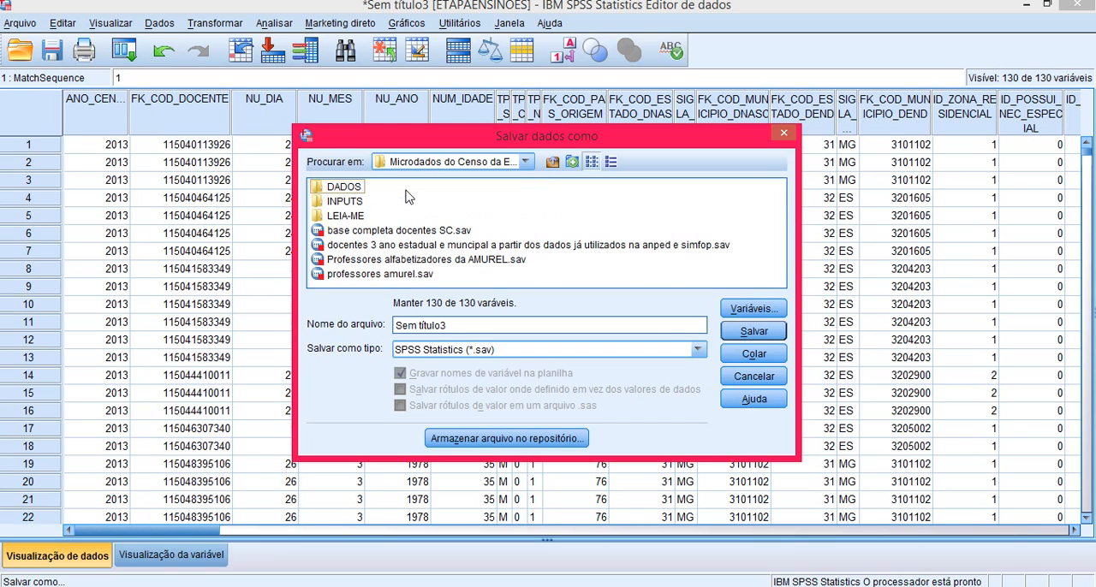
{"action": "double_click", "coordinate": [358, 190]}
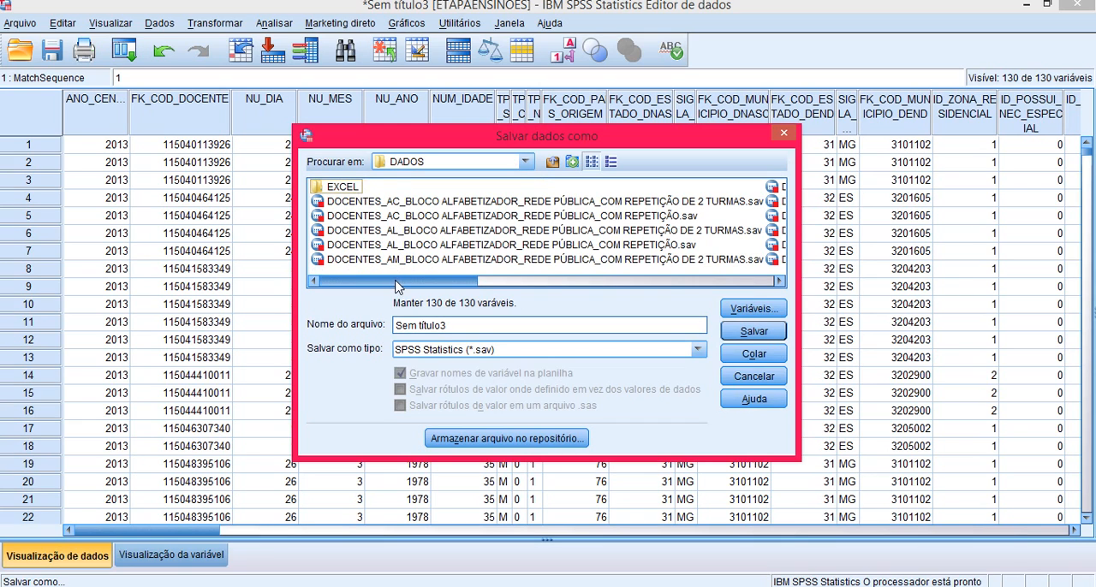
Step: Save the dataset as DOCENTES_ES_BLOCO ALFABETIZADOR_REDE PÚBLICA_COM REPETIÇÃO.sav, basing the name on the existing DF file
{"action": "left_click_drag", "start_coordinate": [396, 287], "coordinate": [695, 288]}
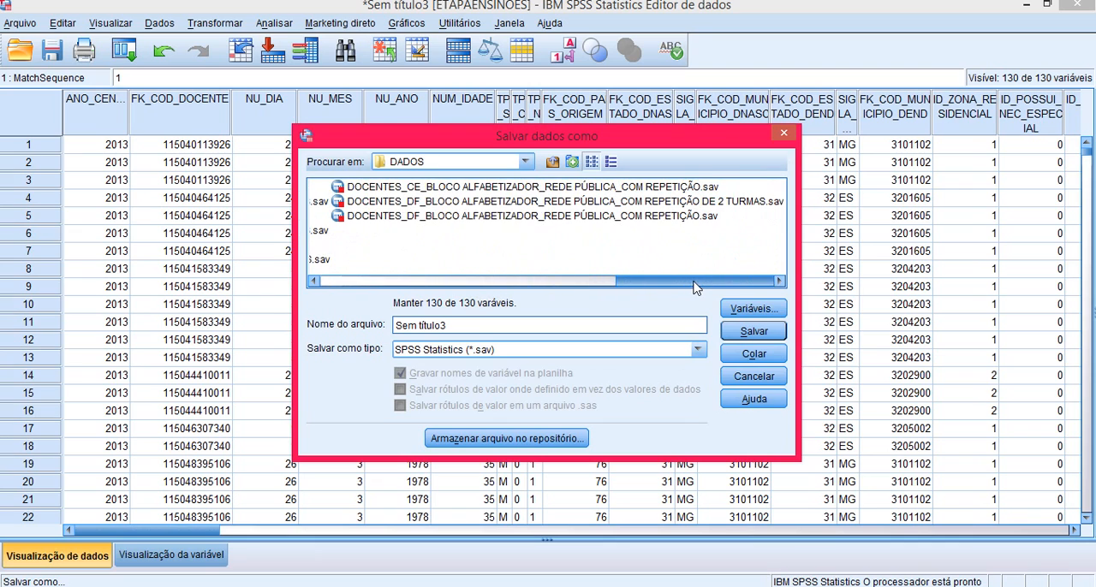
{"action": "left_click", "coordinate": [440, 219]}
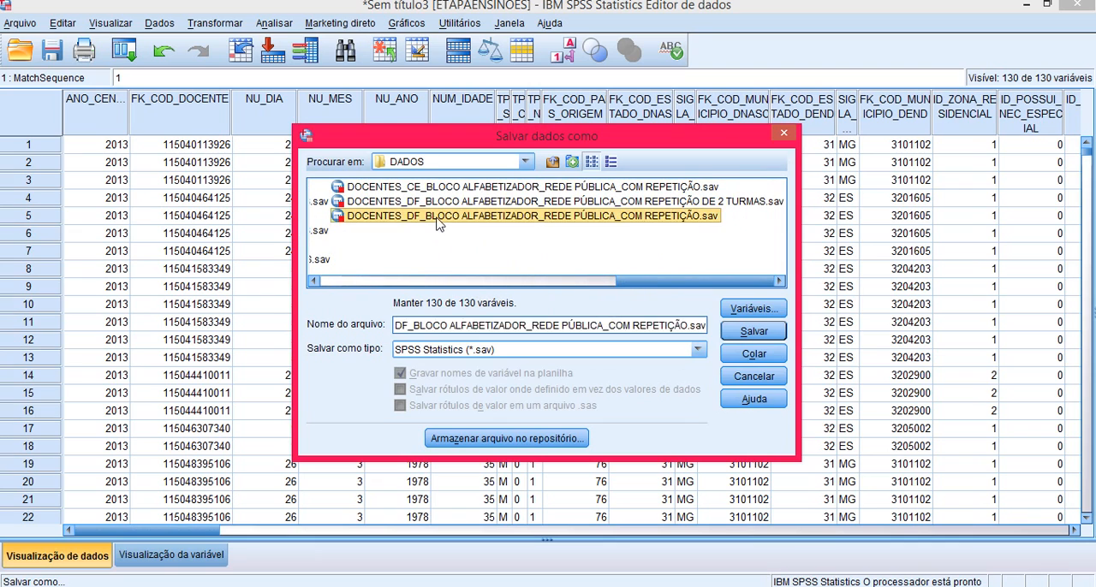
{"action": "left_click", "coordinate": [404, 326]}
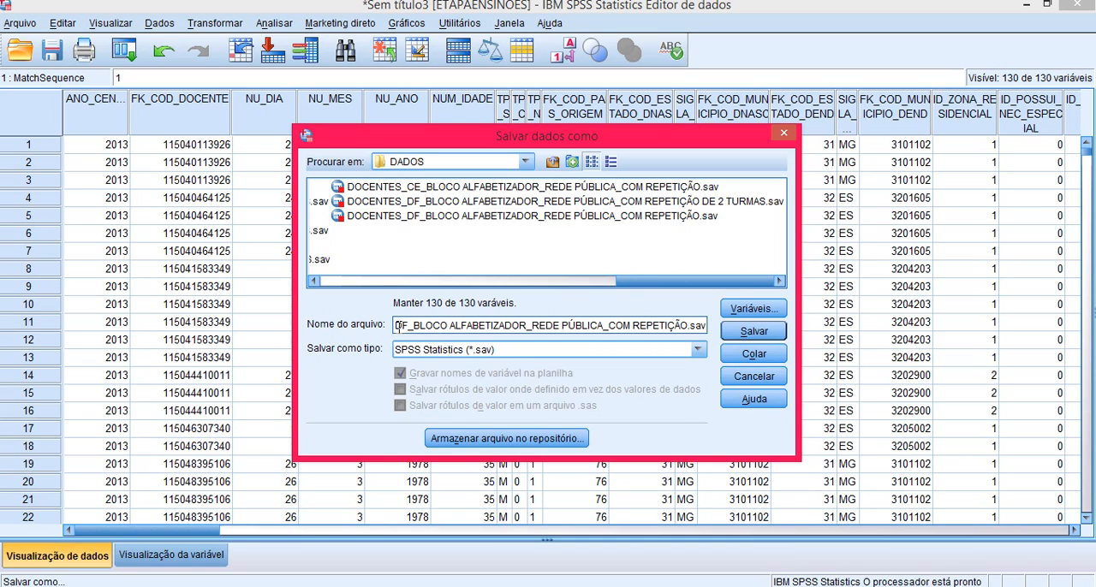
{"action": "left_click_drag", "start_coordinate": [398, 328], "coordinate": [405, 327]}
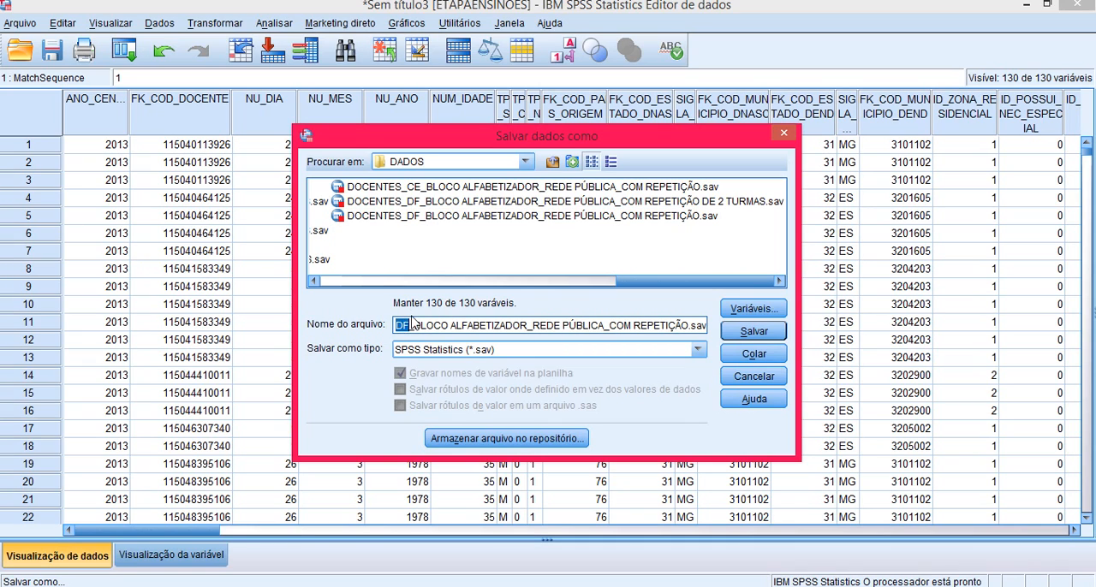
{"action": "type", "text": "ES"}
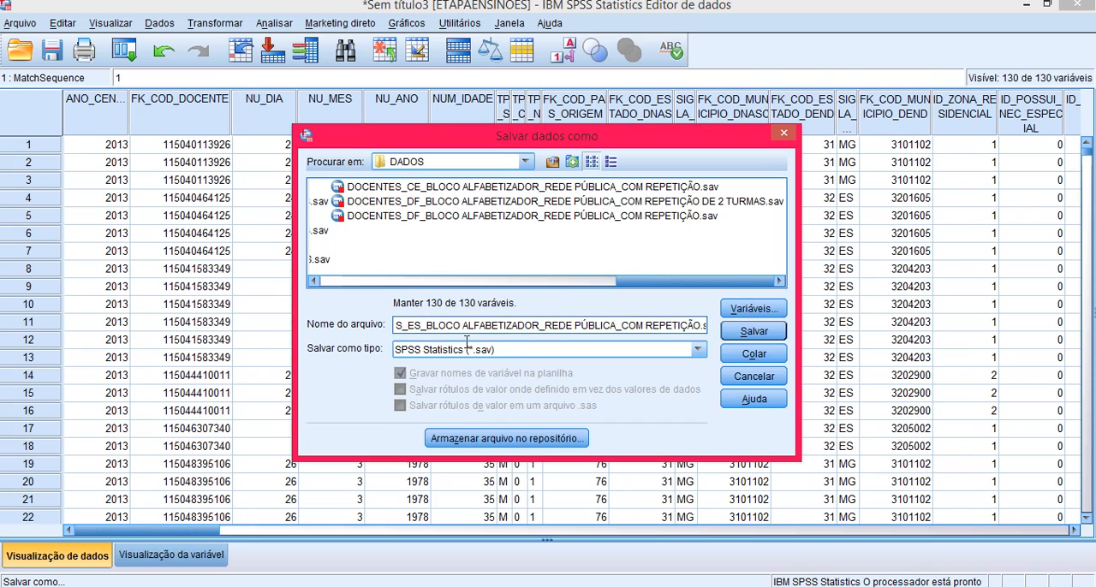
{"action": "left_click", "coordinate": [768, 335]}
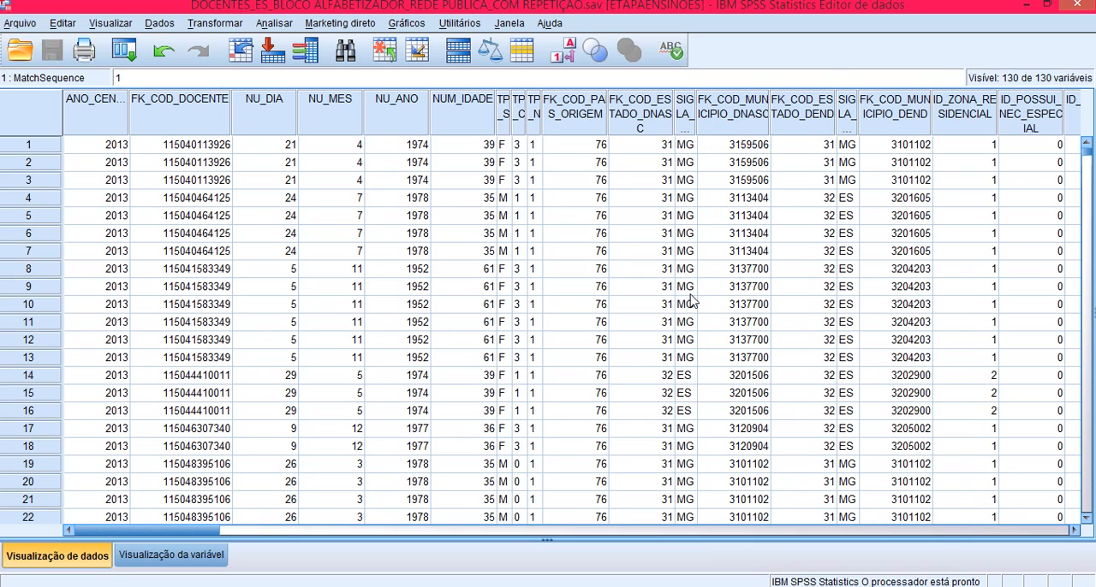
Step: Quit SPSS Statistics without saving the INPUT_SPSS_TS_DOCENTES syntax changes and switch to the DOCENTES folder in File Explorer
{"action": "left_click", "coordinate": [1075, 7]}
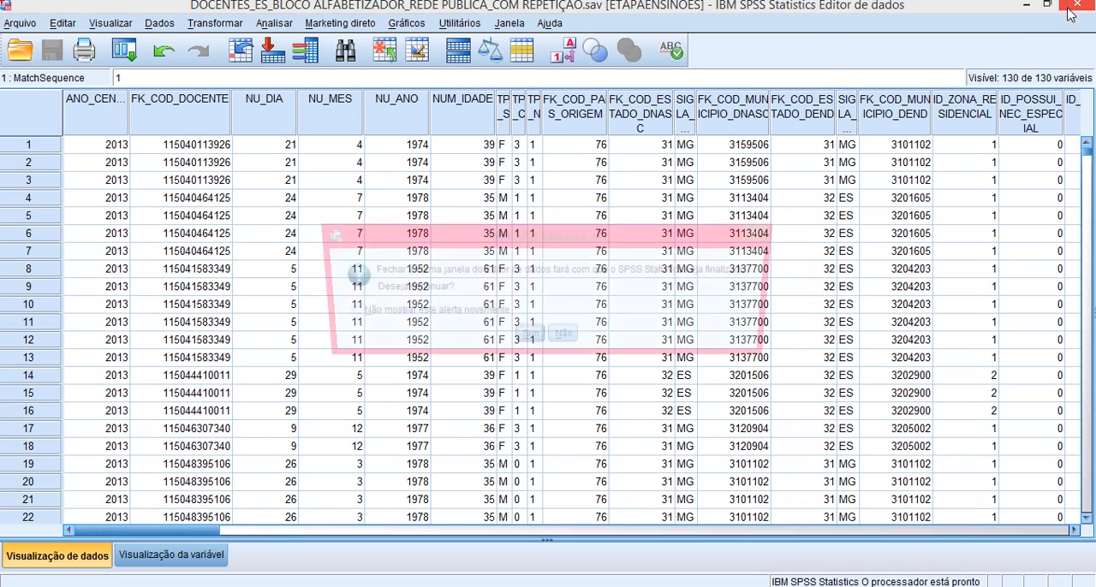
{"action": "left_click", "coordinate": [530, 339]}
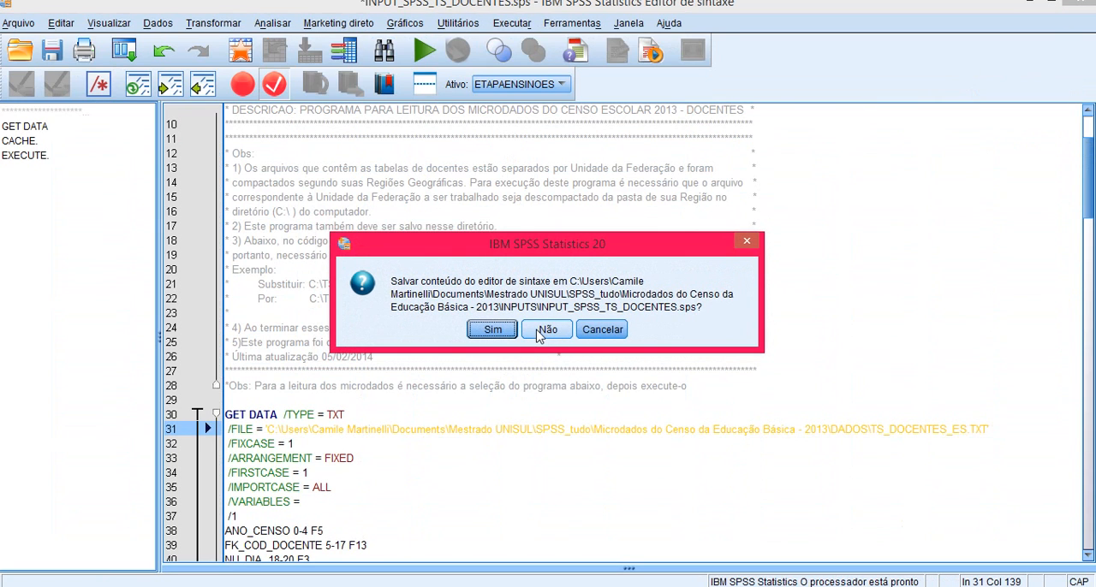
{"action": "left_click", "coordinate": [539, 329]}
{"action": "left_click", "coordinate": [538, 329]}
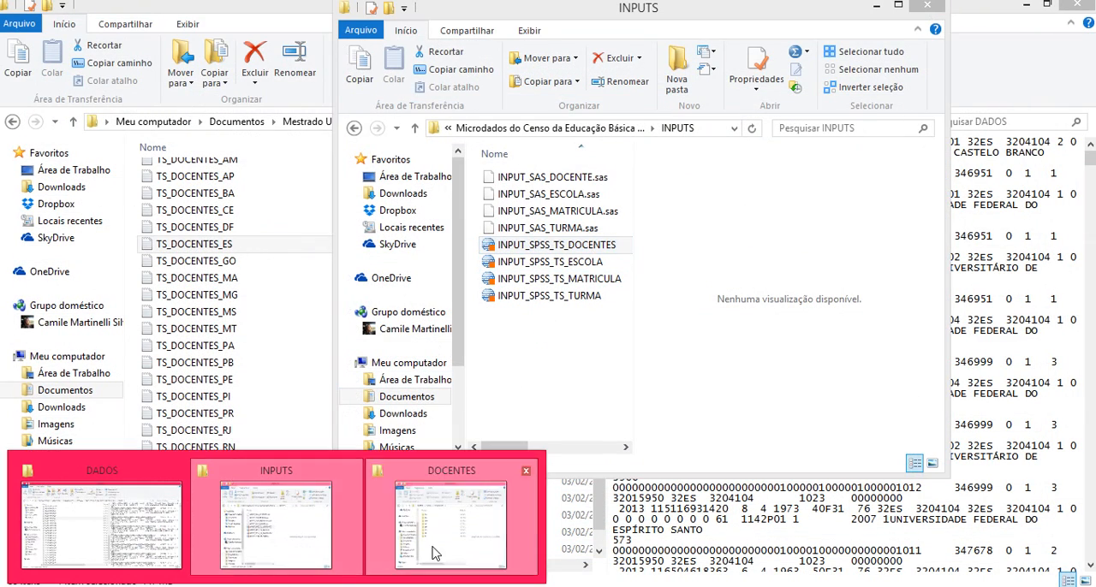
{"action": "left_click", "coordinate": [431, 552]}
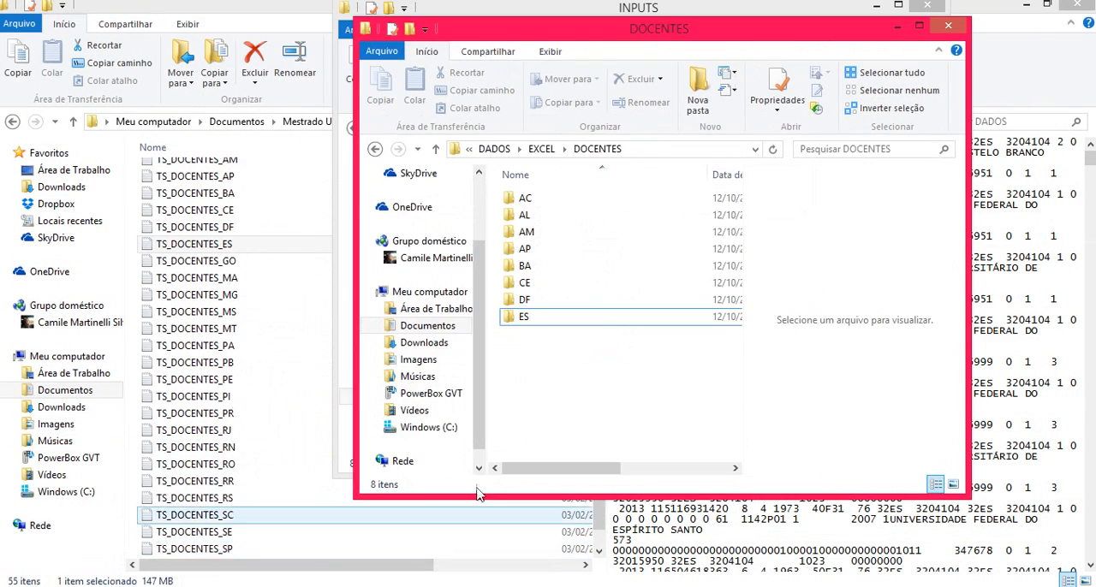
Step: Check the contents of the ES folder inside EXCEL > DOCENTES and return to the DOCENTES folder
{"action": "left_click", "coordinate": [549, 322]}
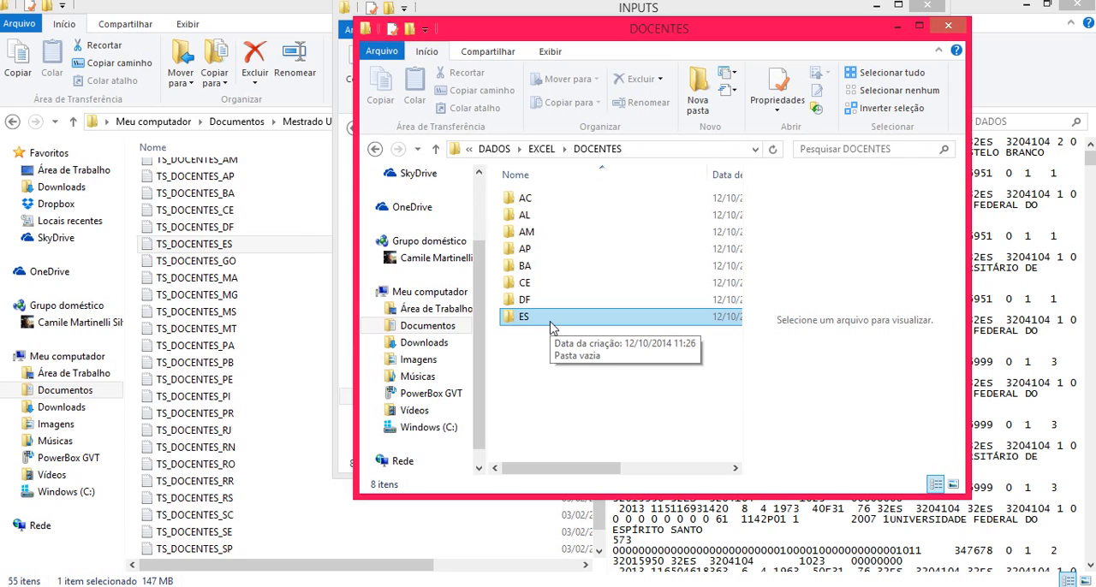
{"action": "double_click", "coordinate": [550, 322]}
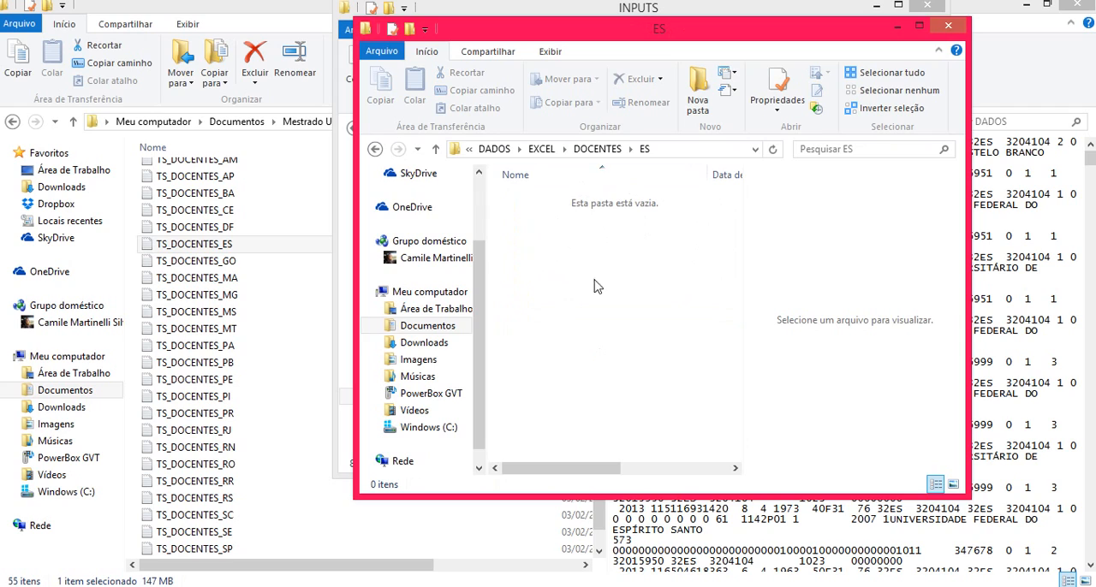
{"action": "left_click", "coordinate": [580, 149]}
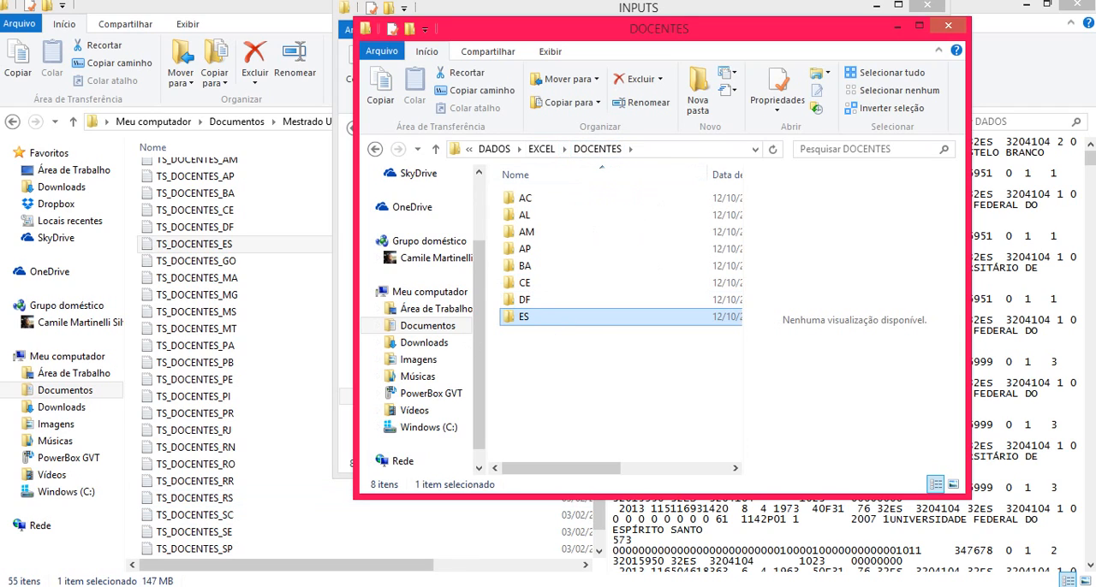
{"action": "left_click", "coordinate": [171, 586]}
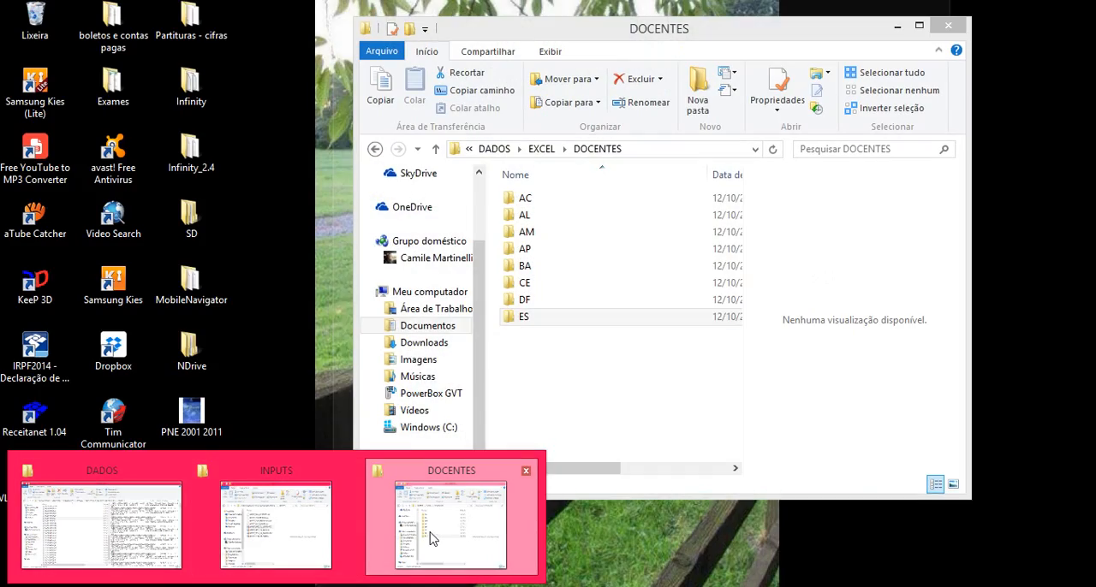
{"action": "left_click", "coordinate": [433, 538]}
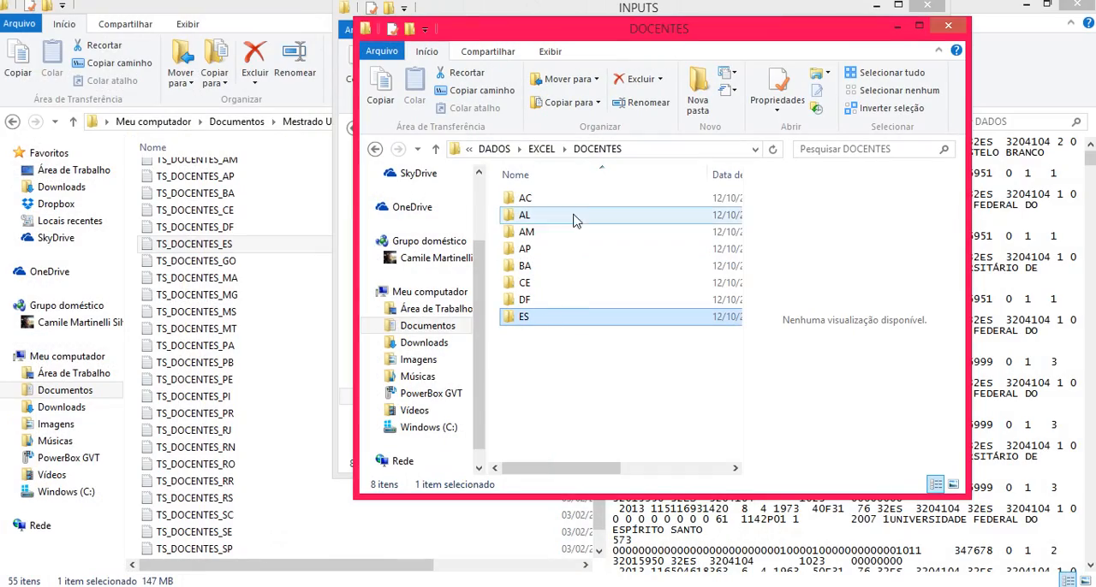
Step: Open DOCENTES_ES_BLOCO ALFABETIZADOR_REDE PÚBLICA_COM REPETIÇÃO.sav from the DADOS folder in SPSS Statistics and show its data
{"action": "left_click", "coordinate": [494, 149]}
{"action": "scroll", "coordinate": [734, 283], "scroll_direction": "down", "scroll_amount": 4}
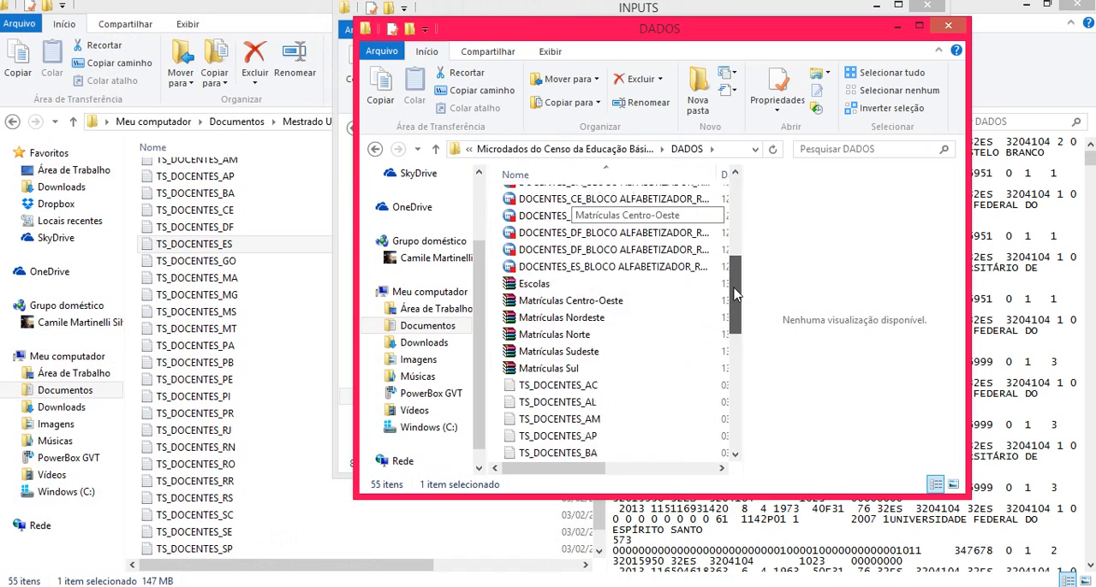
{"action": "left_click", "coordinate": [563, 332]}
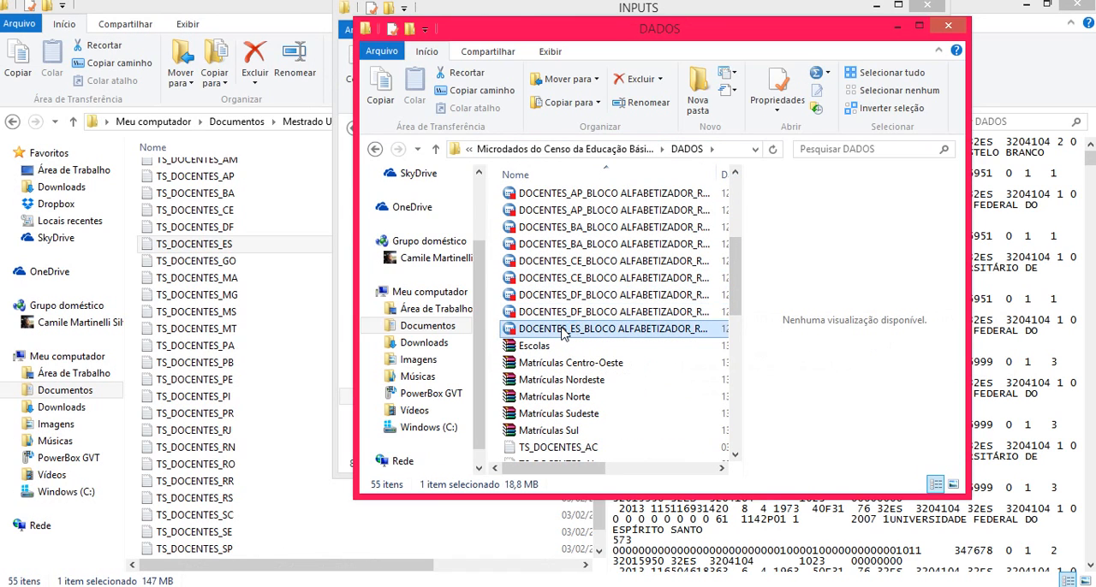
{"action": "double_click", "coordinate": [563, 332]}
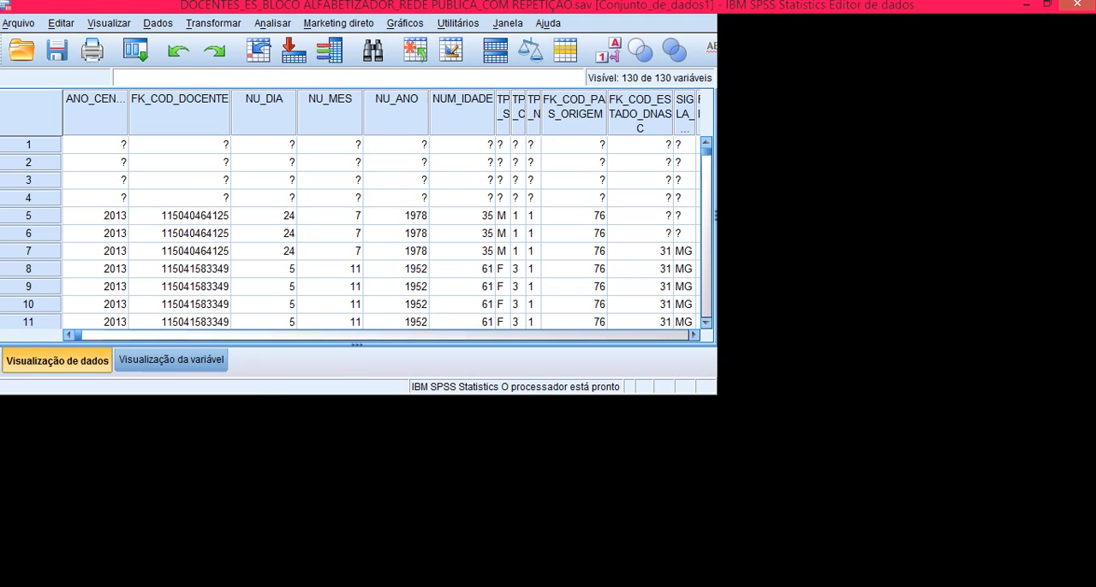
{"action": "mouse_move", "coordinate": [308, 586]}
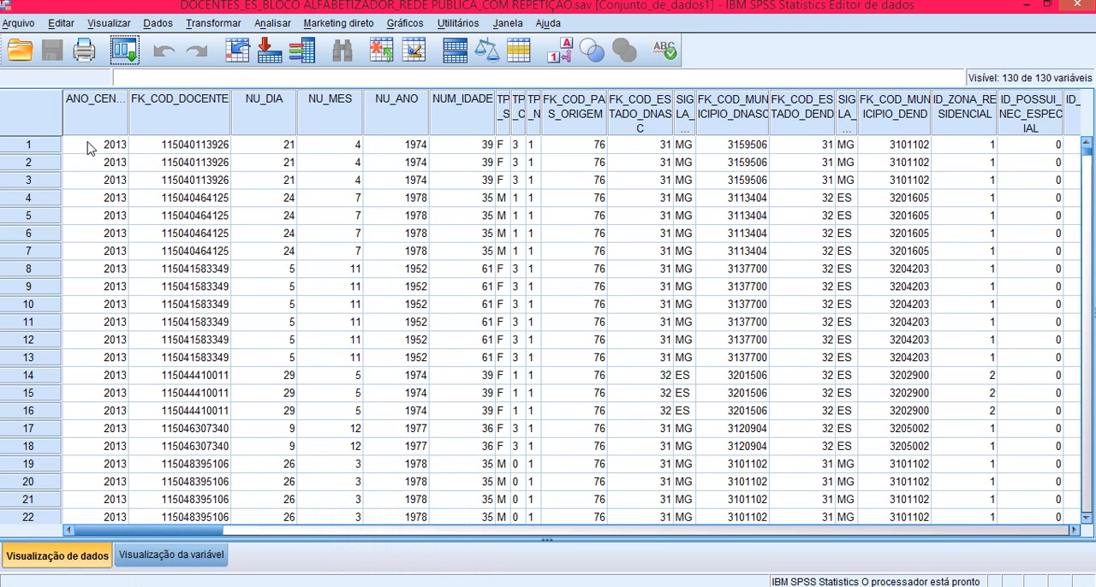
{"action": "left_click", "coordinate": [90, 148]}
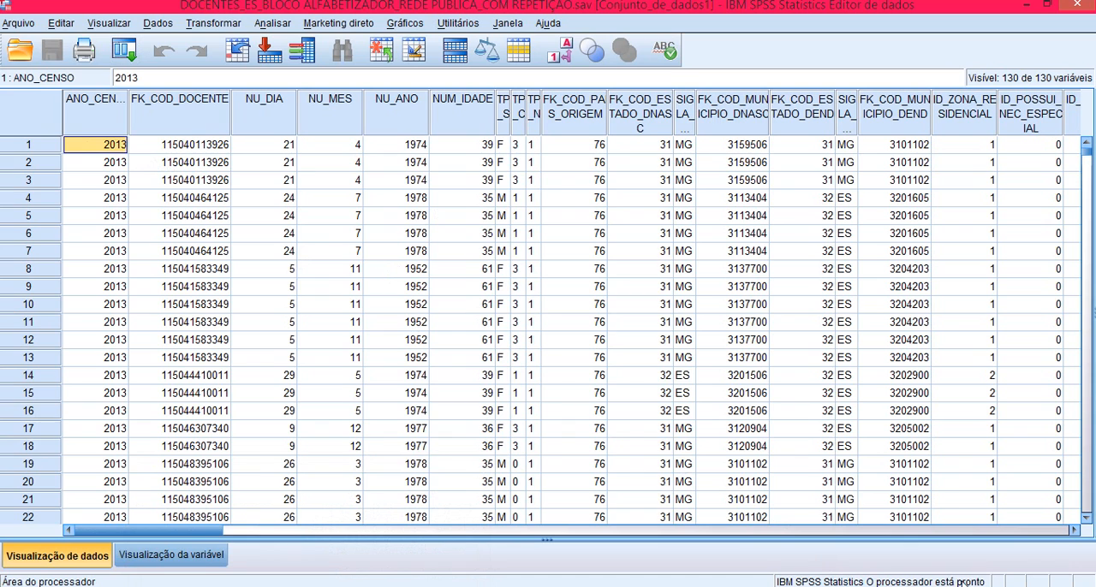
Step: Start saving the dataset under a new name as Excel 97 até 2003 (*.xls) in the EXCEL > DOCENTES > ES folder
{"action": "left_click", "coordinate": [31, 24]}
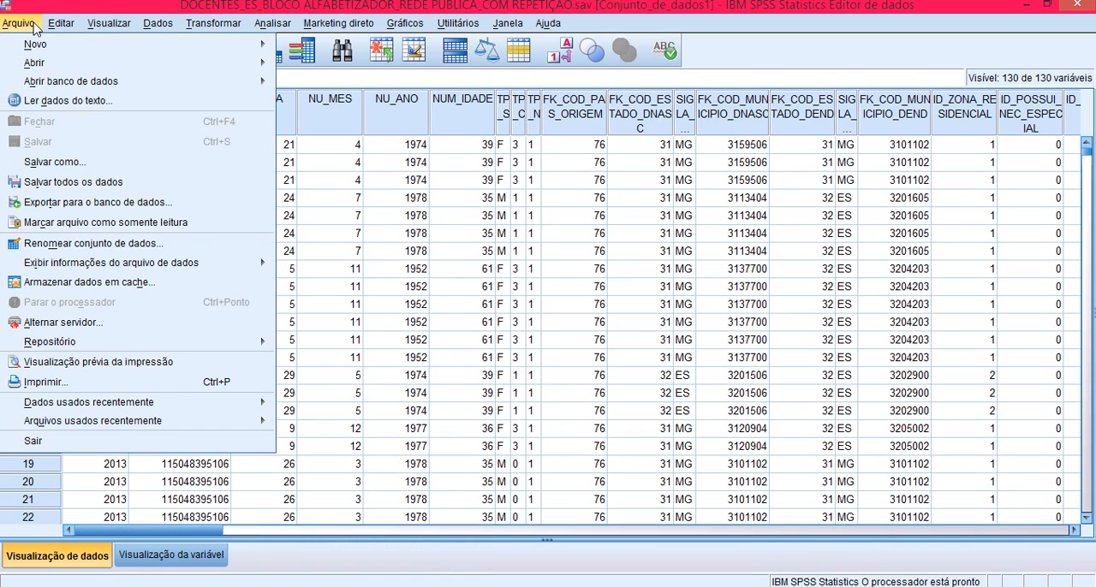
{"action": "left_click", "coordinate": [47, 162]}
{"action": "left_click", "coordinate": [486, 349]}
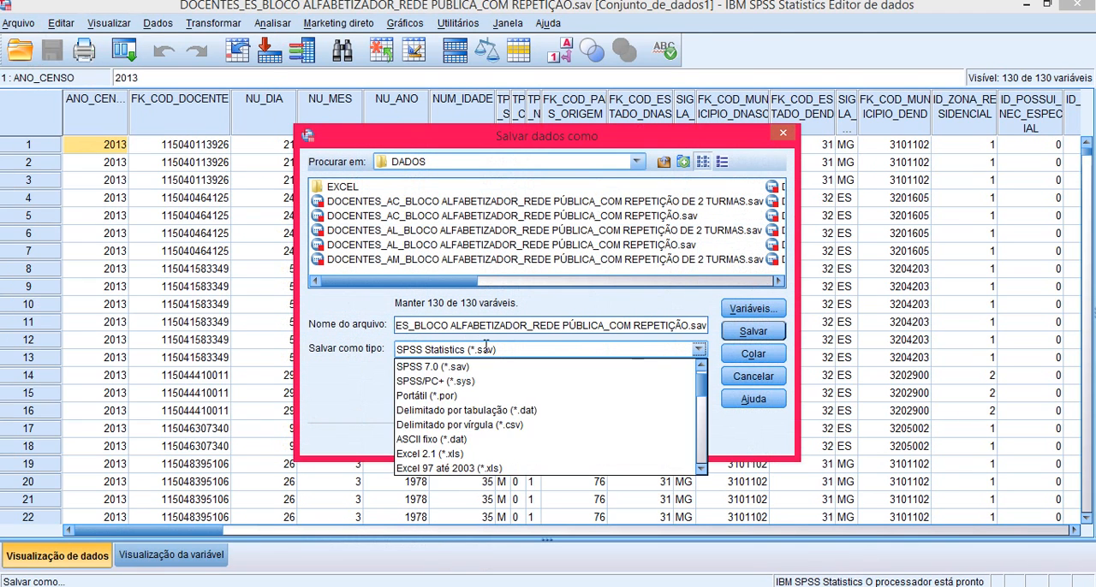
{"action": "left_click", "coordinate": [520, 468]}
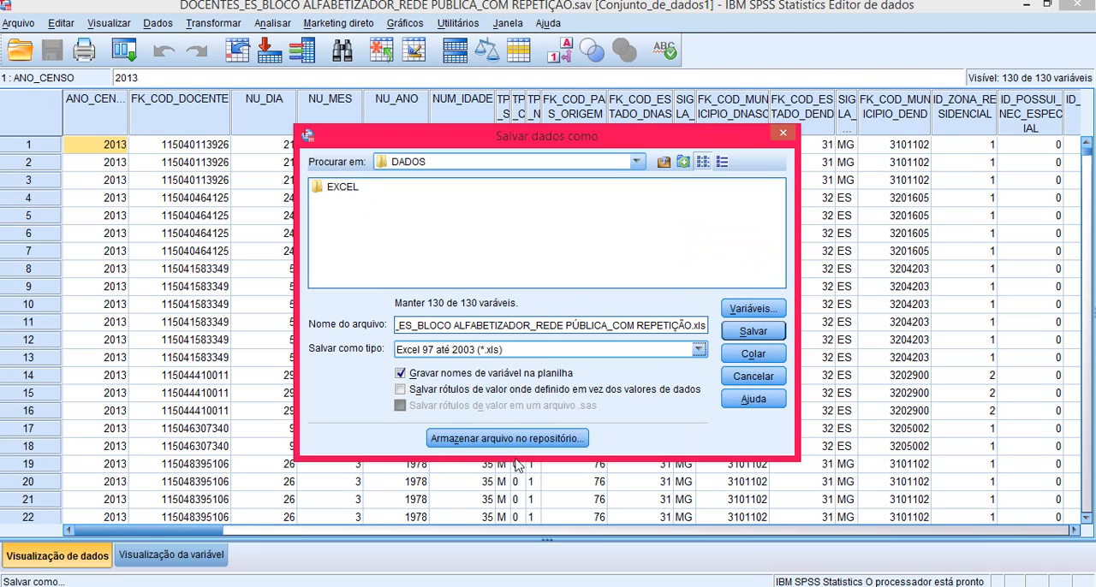
{"action": "double_click", "coordinate": [341, 187]}
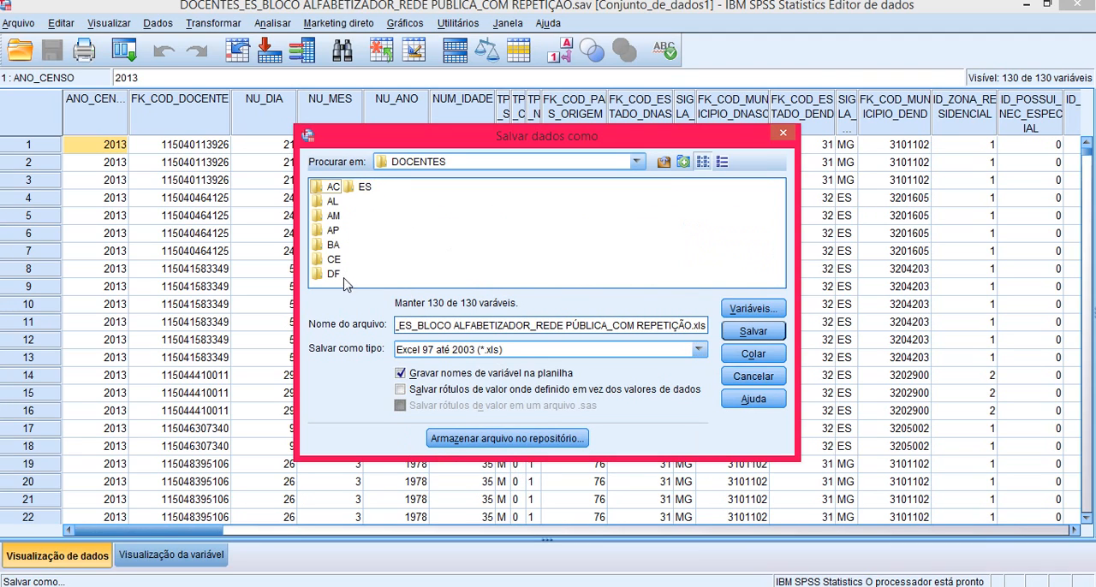
{"action": "double_click", "coordinate": [363, 187]}
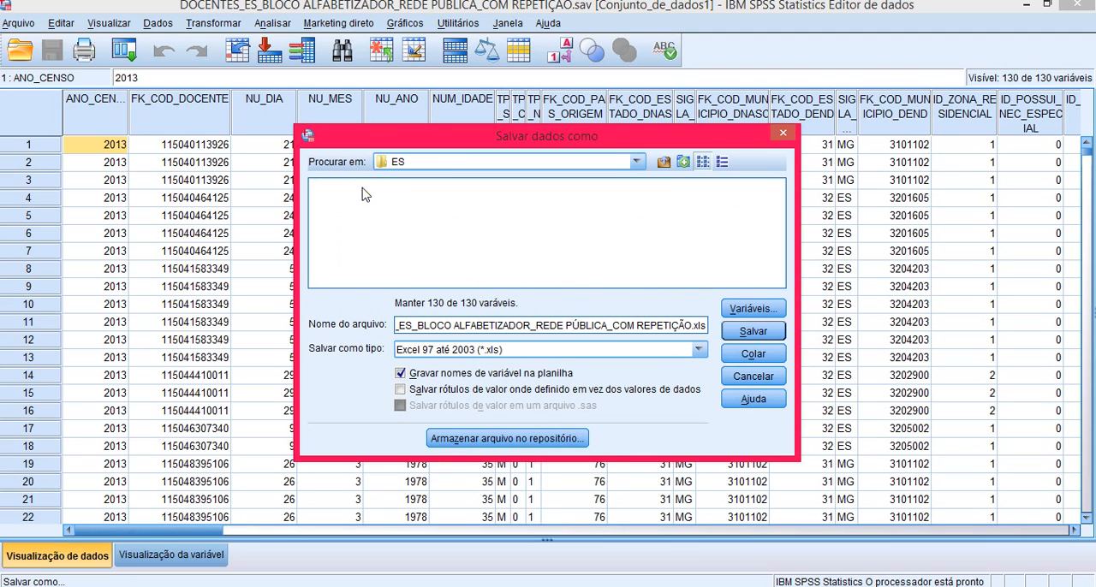
Step: Save the Excel export in the ES folder as DOCENTES_ES_BLOCO ALFABETIZADOR_REDE PÚBLICA.xls, basing the name on the existing file in the DF folder
{"action": "left_click", "coordinate": [663, 162]}
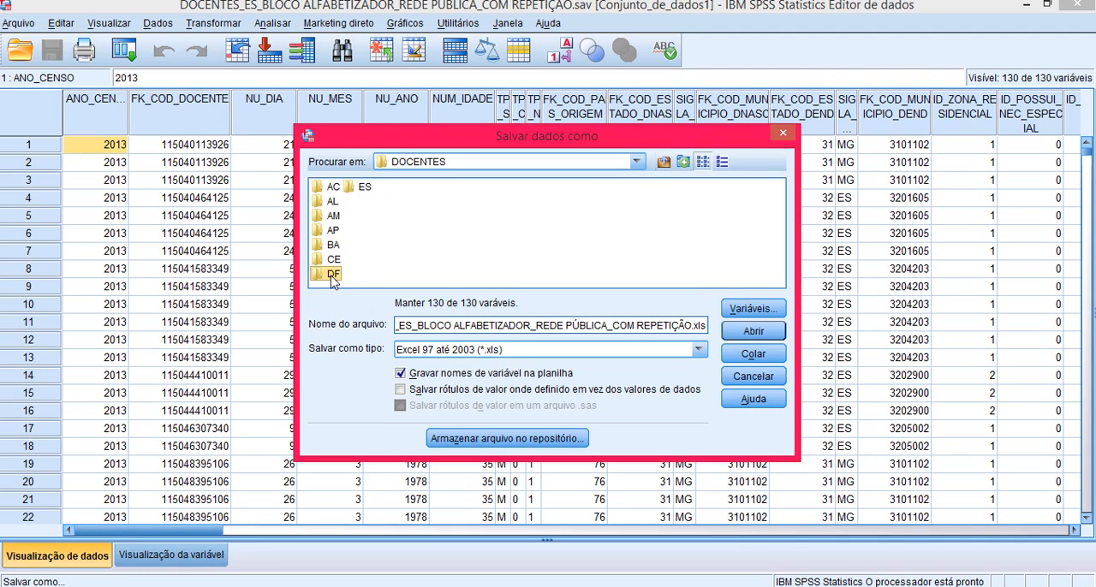
{"action": "double_click", "coordinate": [332, 274]}
{"action": "left_click", "coordinate": [370, 186]}
{"action": "left_click", "coordinate": [664, 162]}
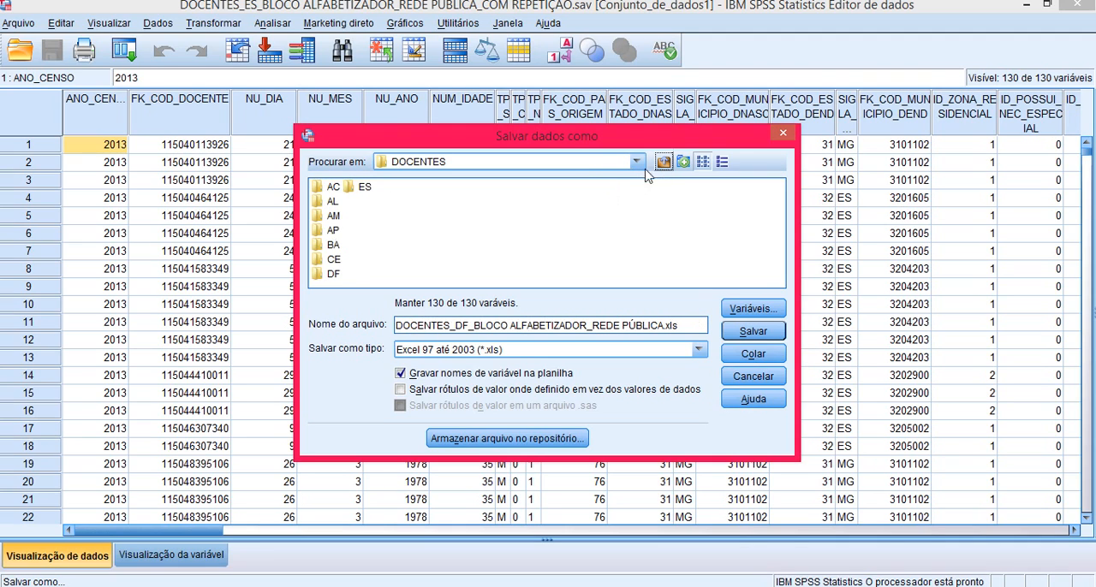
{"action": "double_click", "coordinate": [370, 188]}
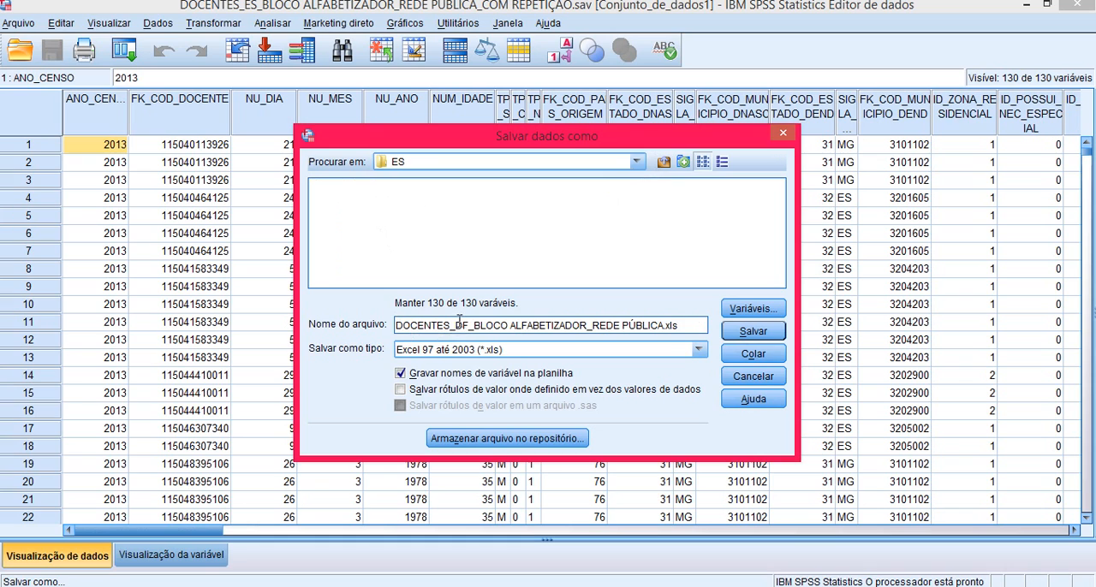
{"action": "left_click_drag", "start_coordinate": [456, 324], "coordinate": [469, 319]}
{"action": "type", "text": "ES"}
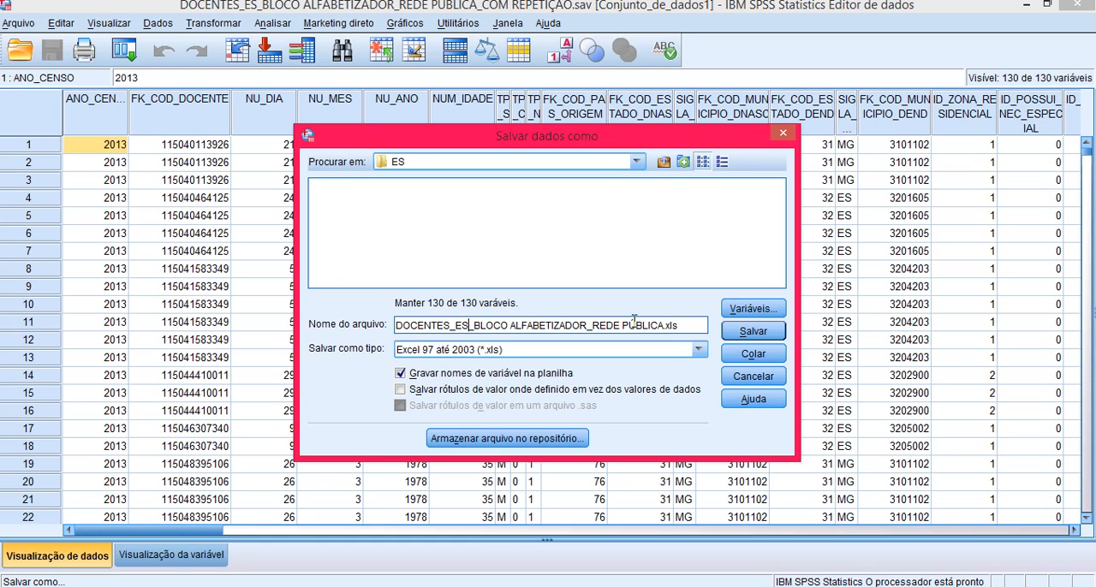
{"action": "left_click", "coordinate": [733, 336]}
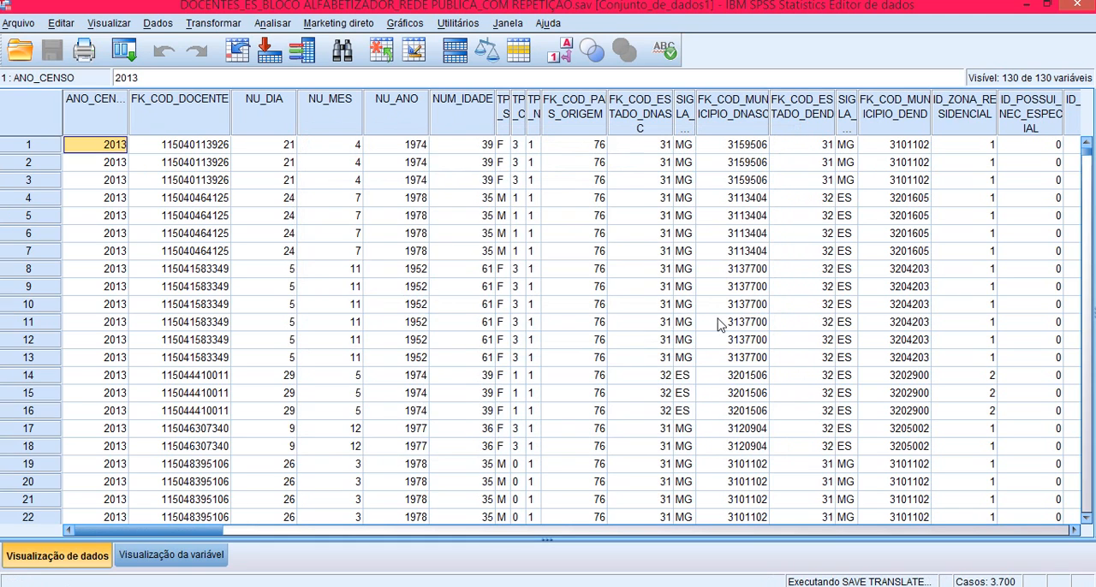